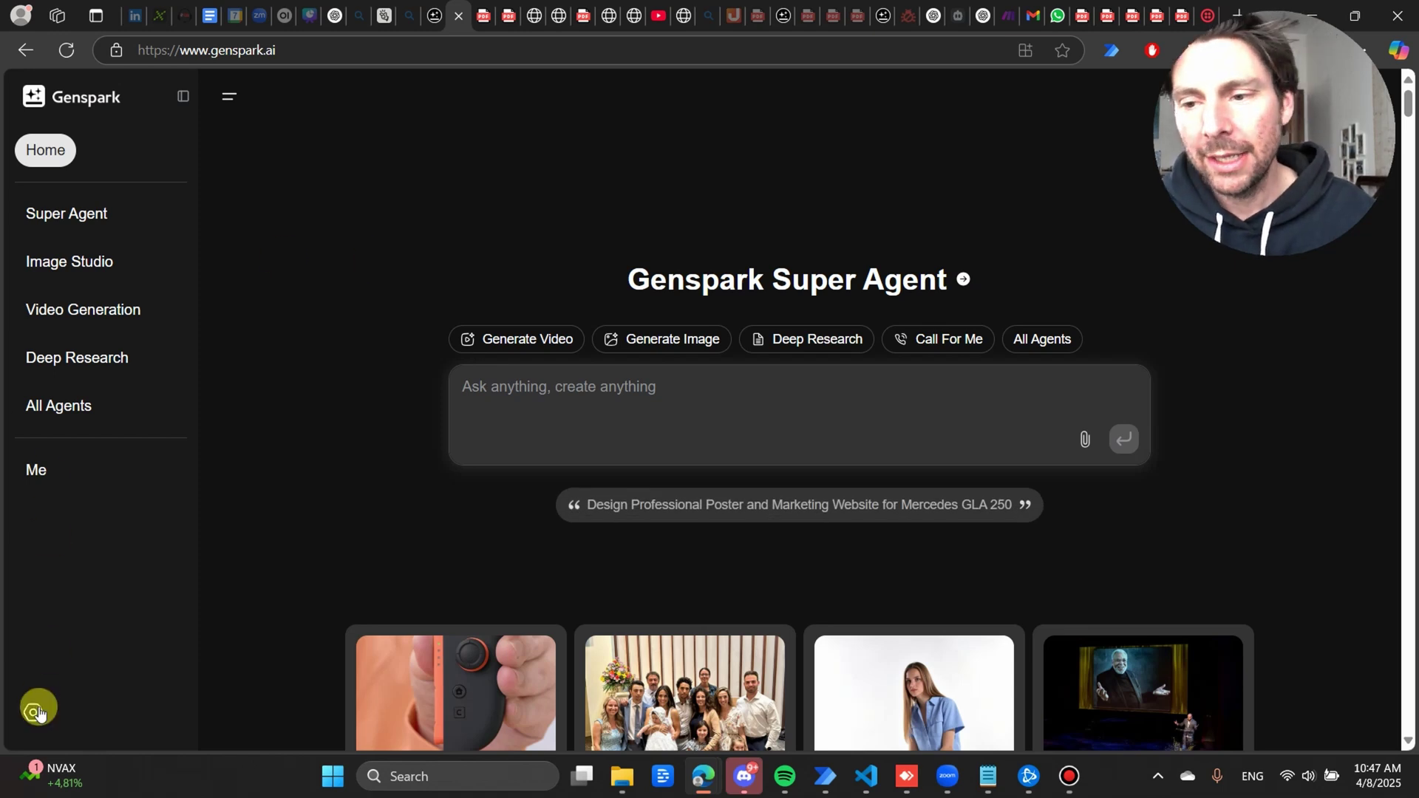
View the Buy More Credits page with the Plus plan and Credits Pack, return home, then reopen pricing
left_click(33, 712)
left_click(95, 484)
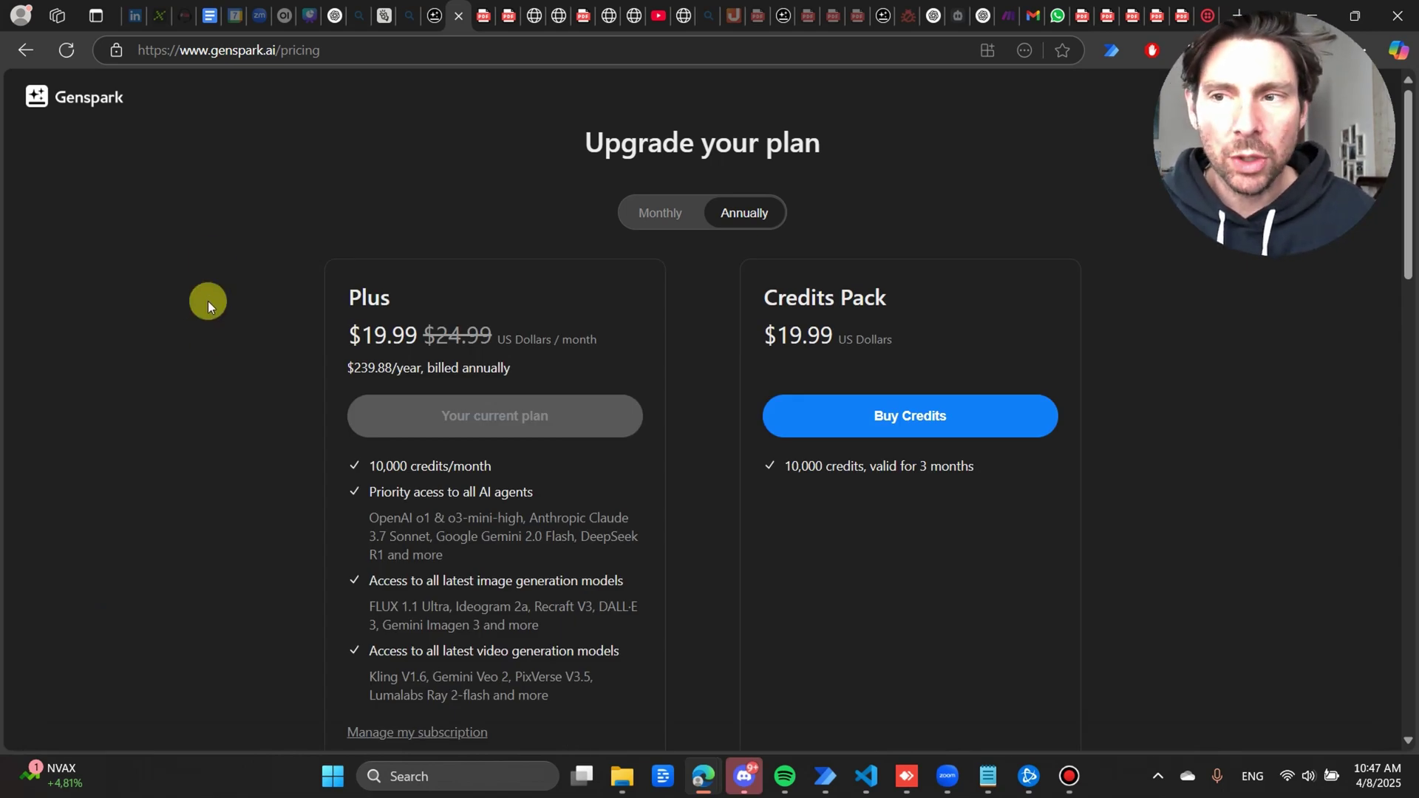
left_click(70, 96)
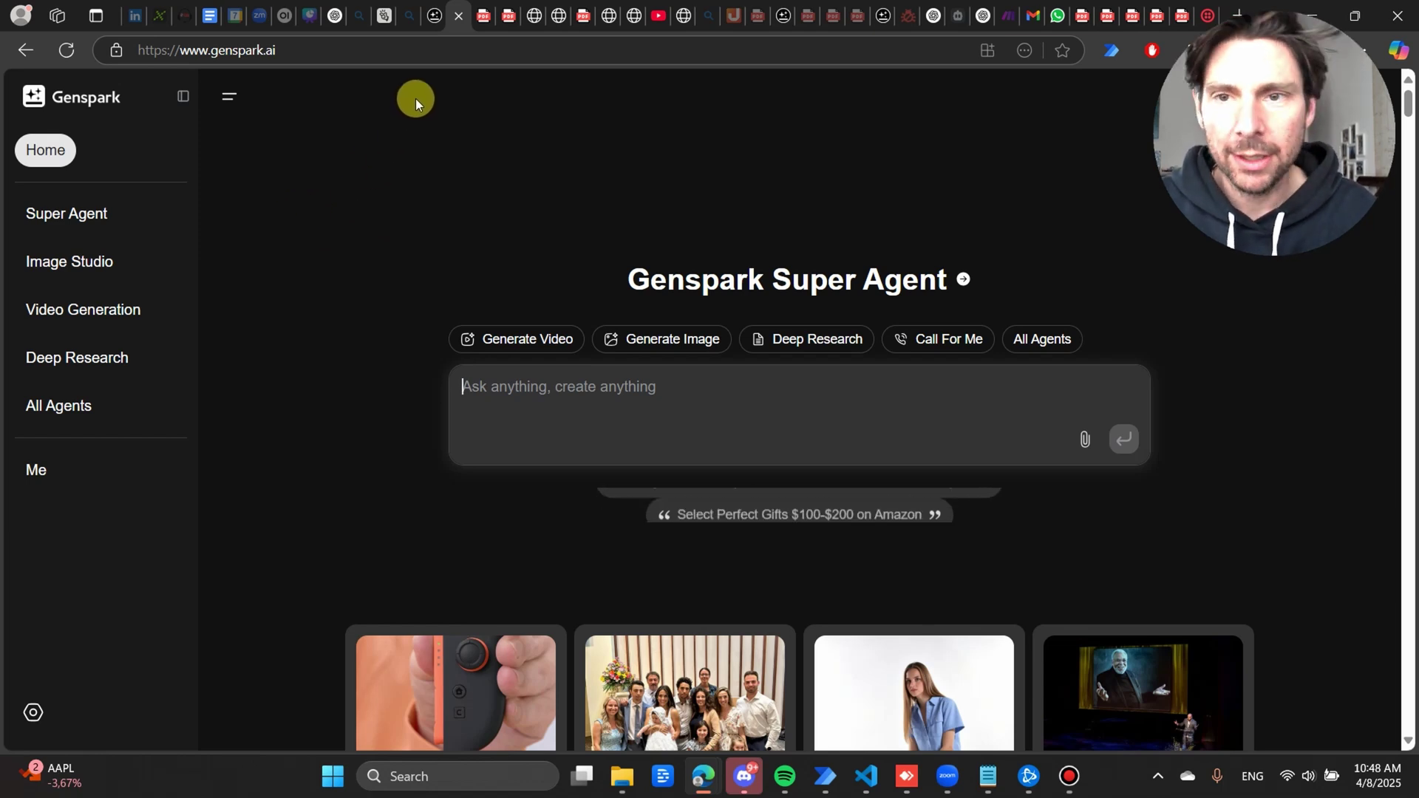
left_click(434, 16)
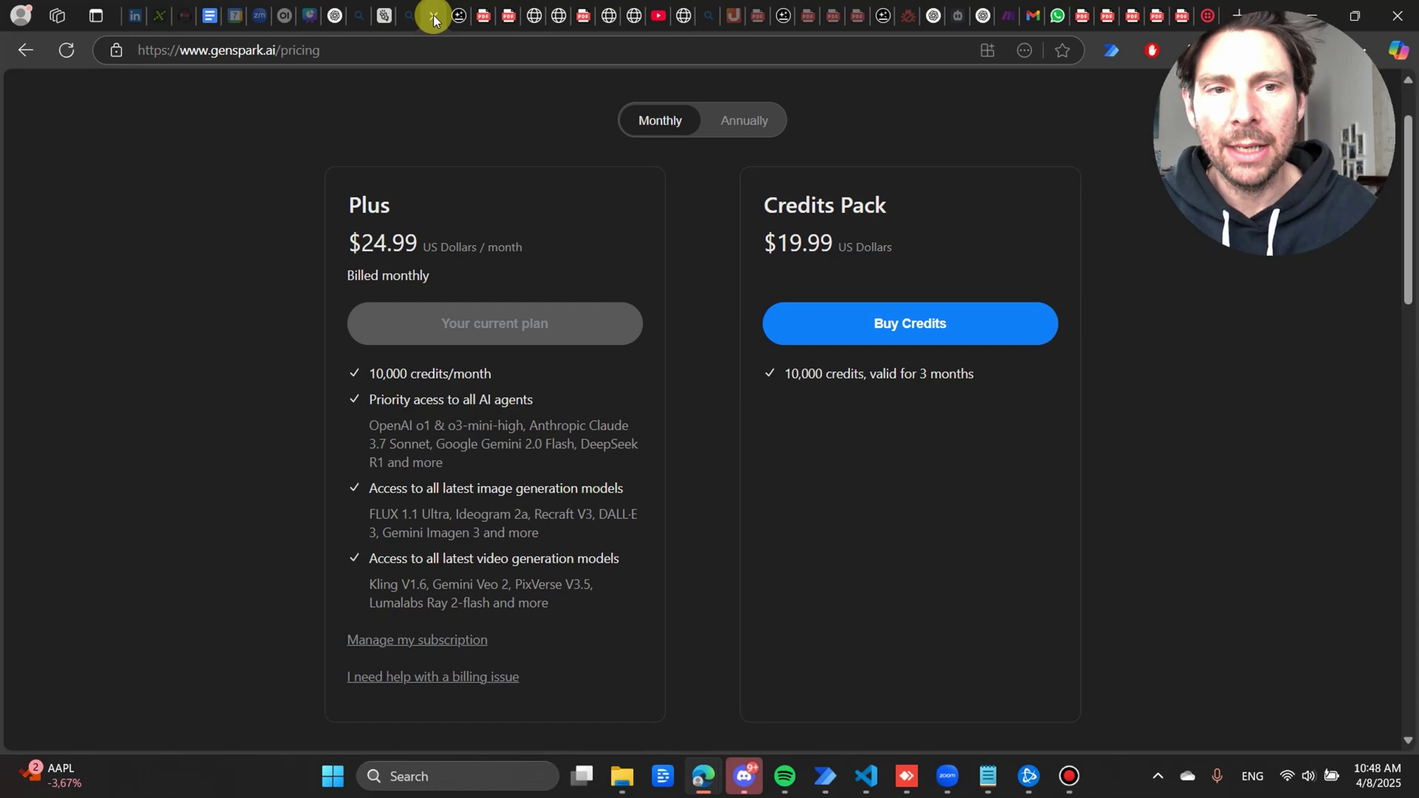
Switch to the Manus PugliAI sales presentation task and scroll up to the original request
left_click(386, 15)
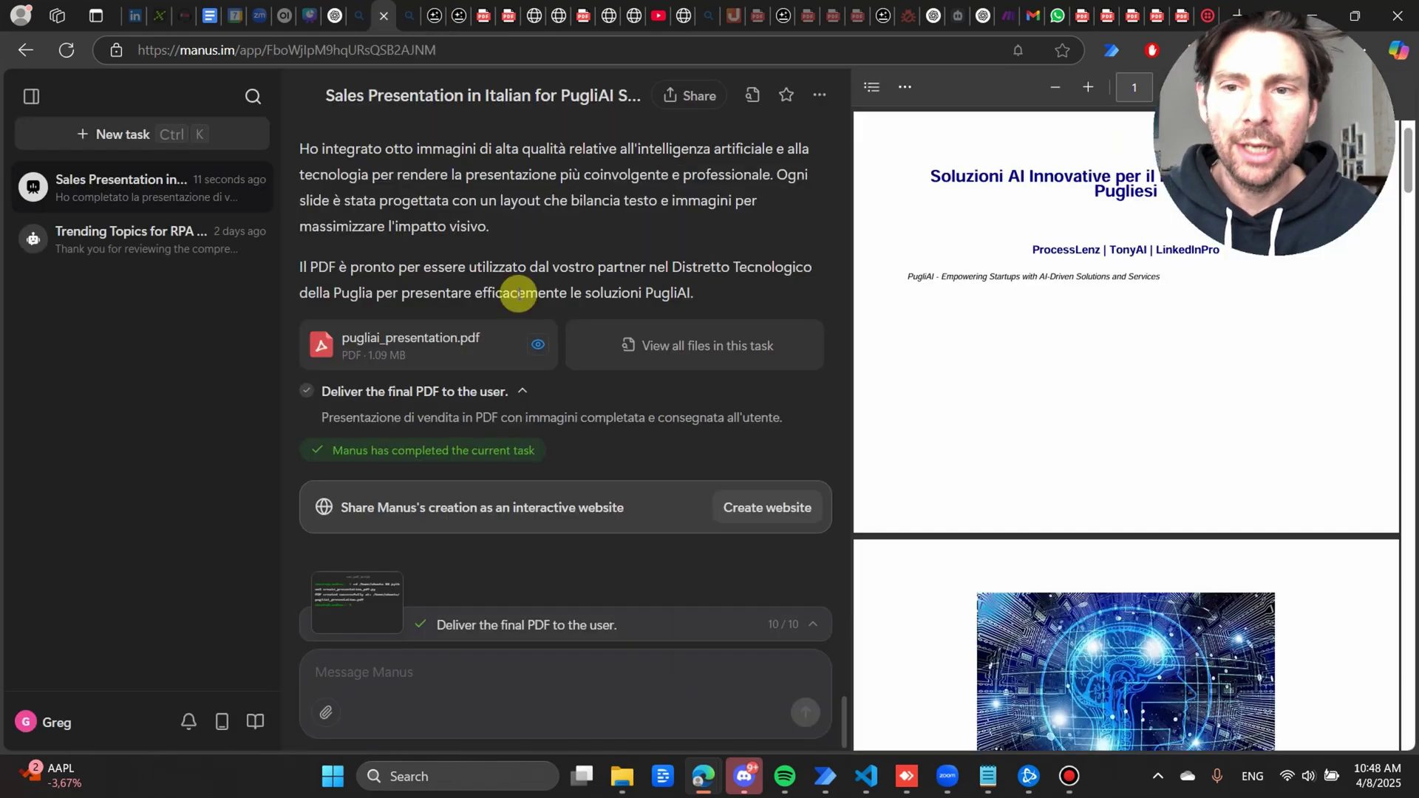
scroll(624, 203, "up", 8)
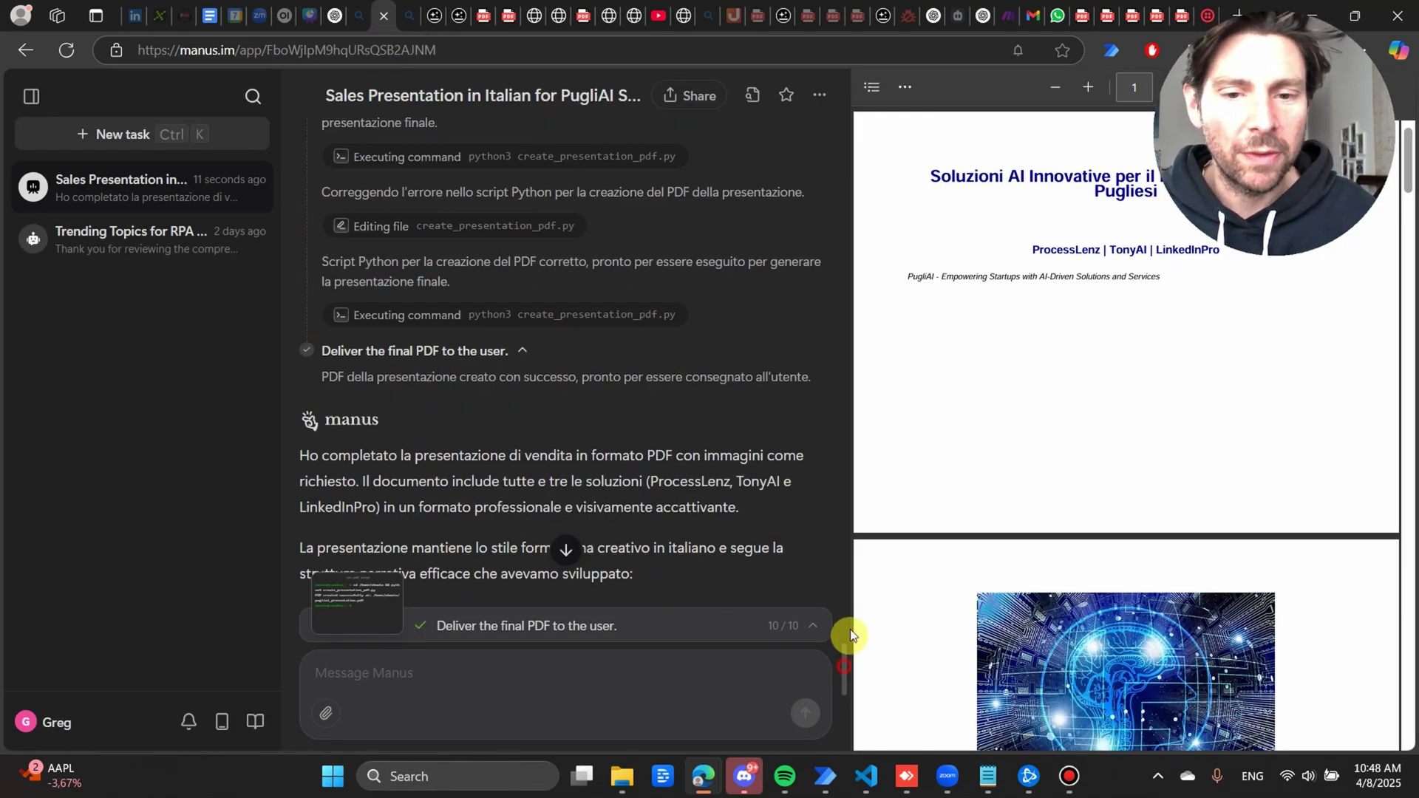
scroll(846, 631, "up", 8)
scroll(841, 254, "up", 10)
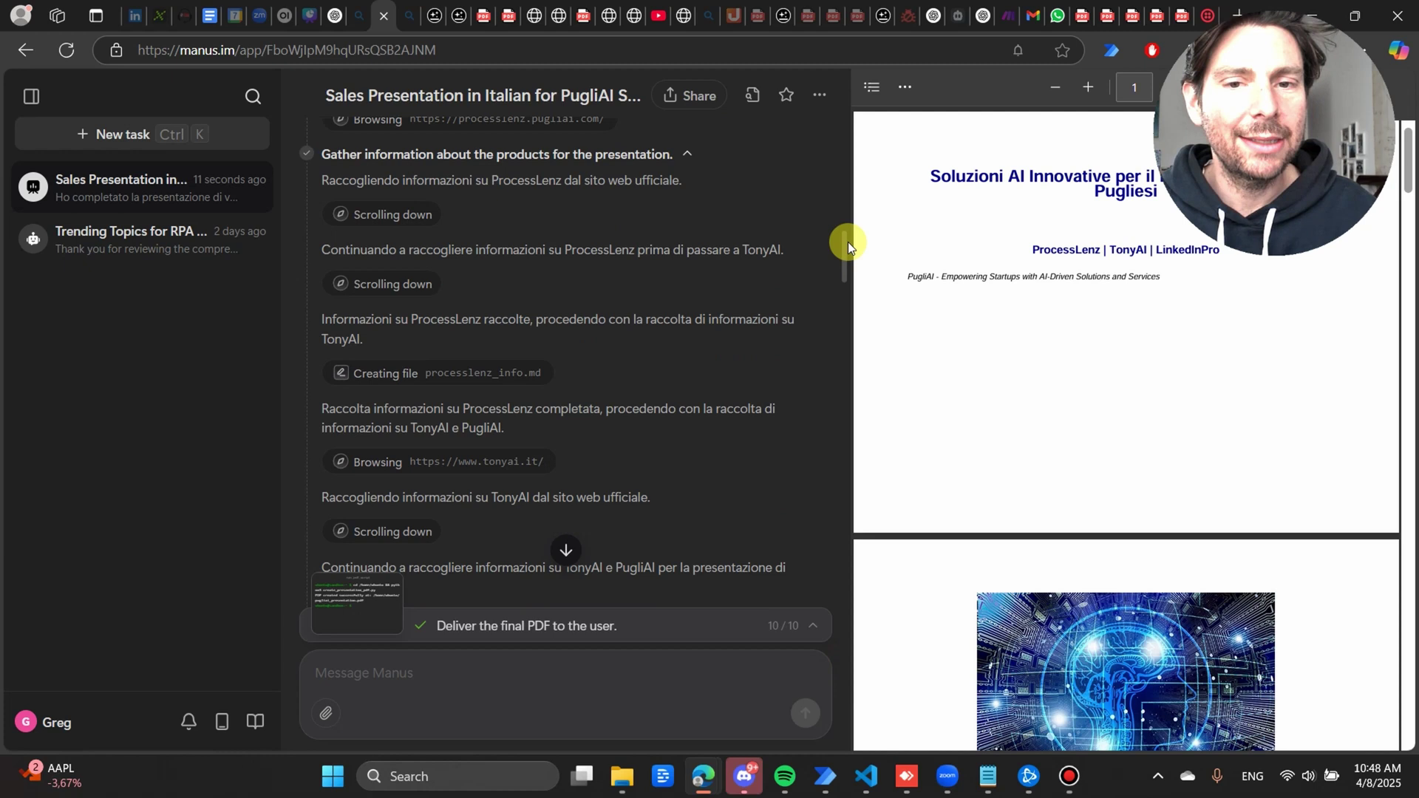
scroll(849, 241, "up", 15)
left_click_drag(841, 166, 844, 111)
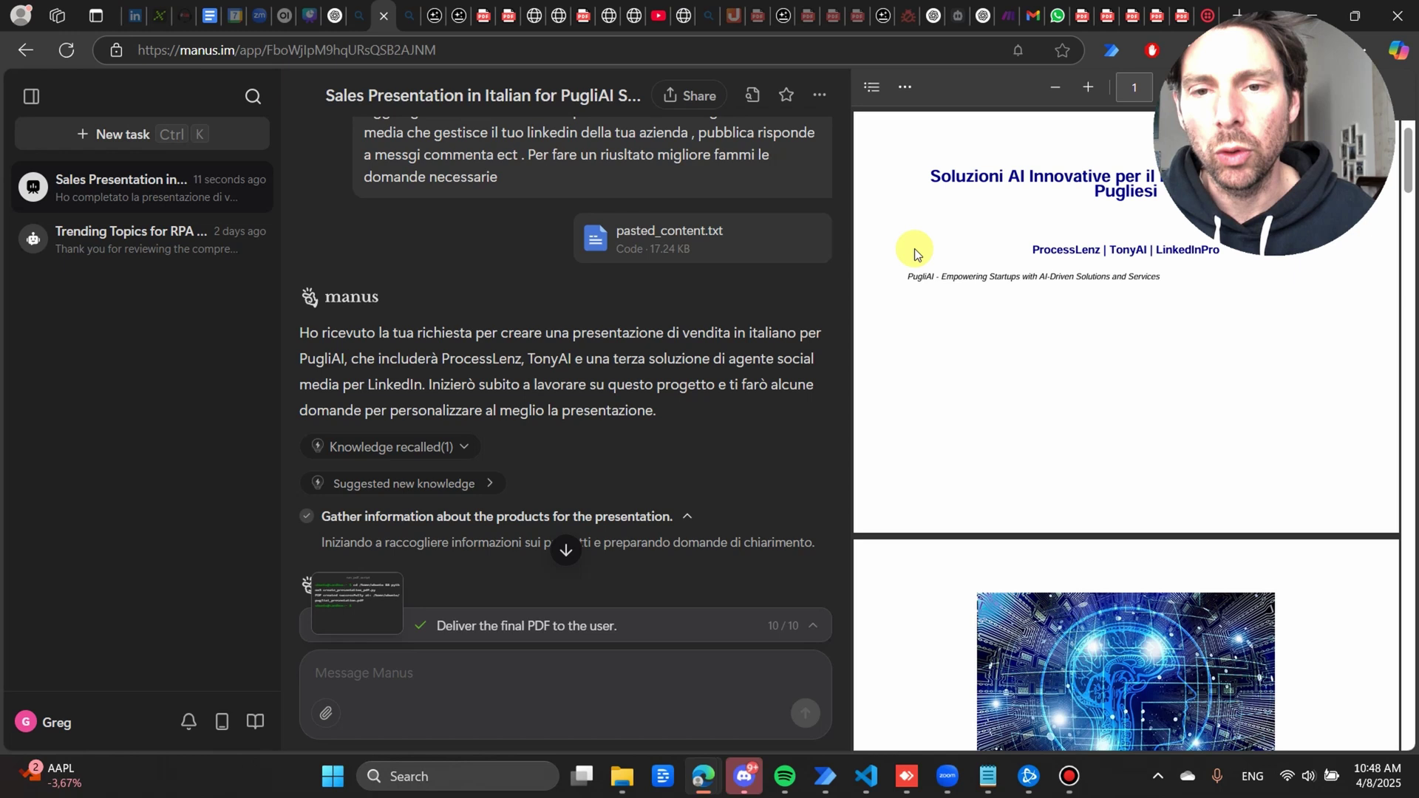
scroll(798, 184, "up", 3)
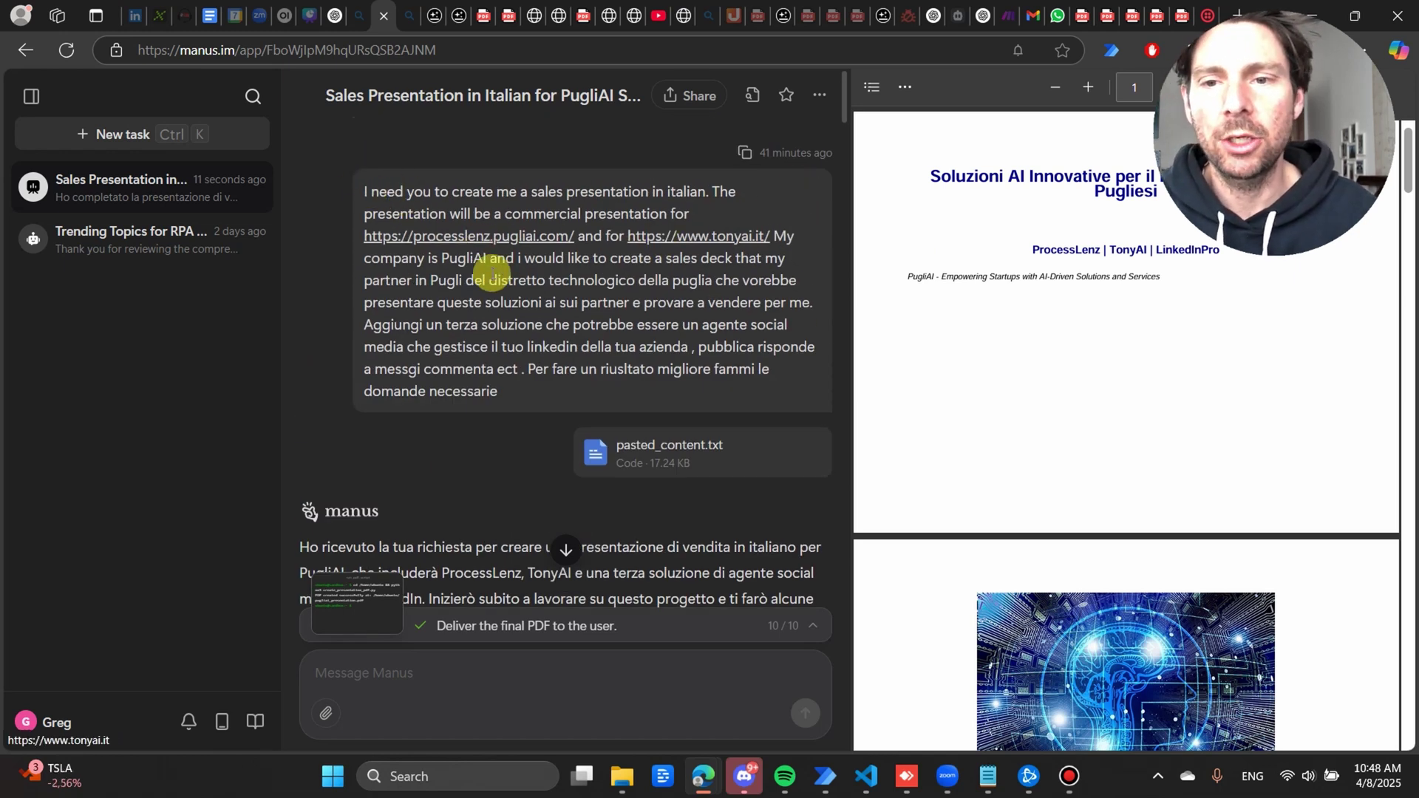
Scroll back down to the final message delivering pugliai_presentation.pdf
scroll(531, 307, "down", 3)
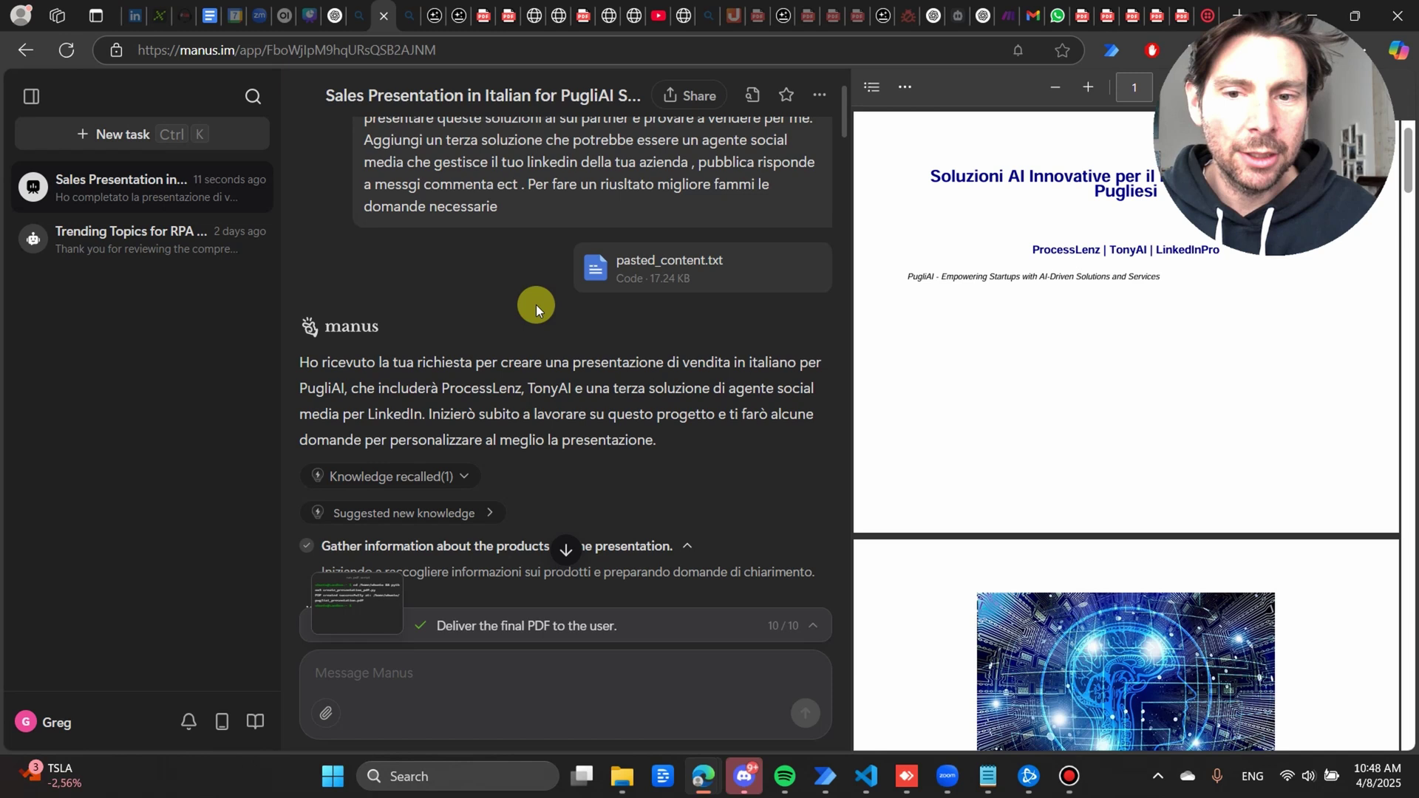
scroll(514, 325, "down", 3)
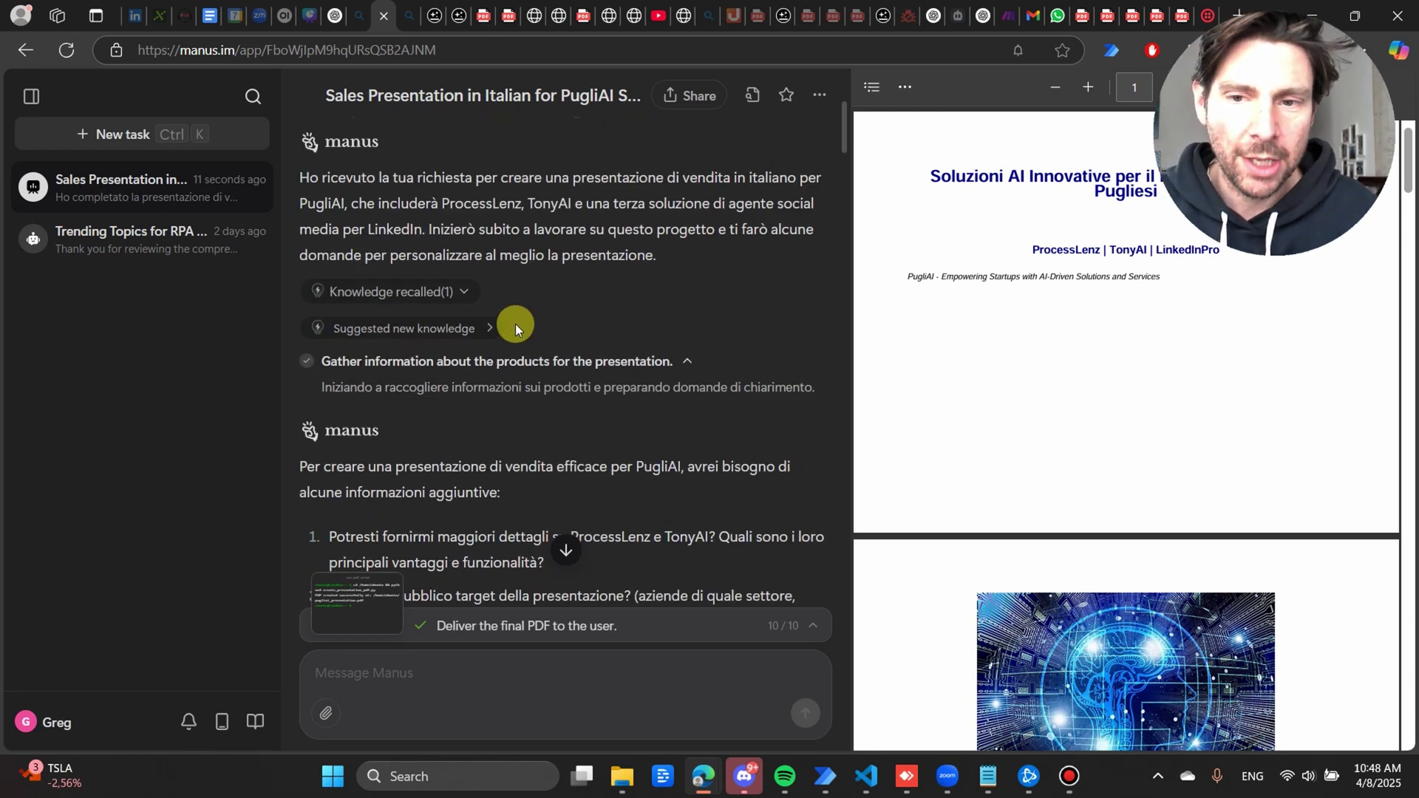
scroll(547, 328, "down", 10)
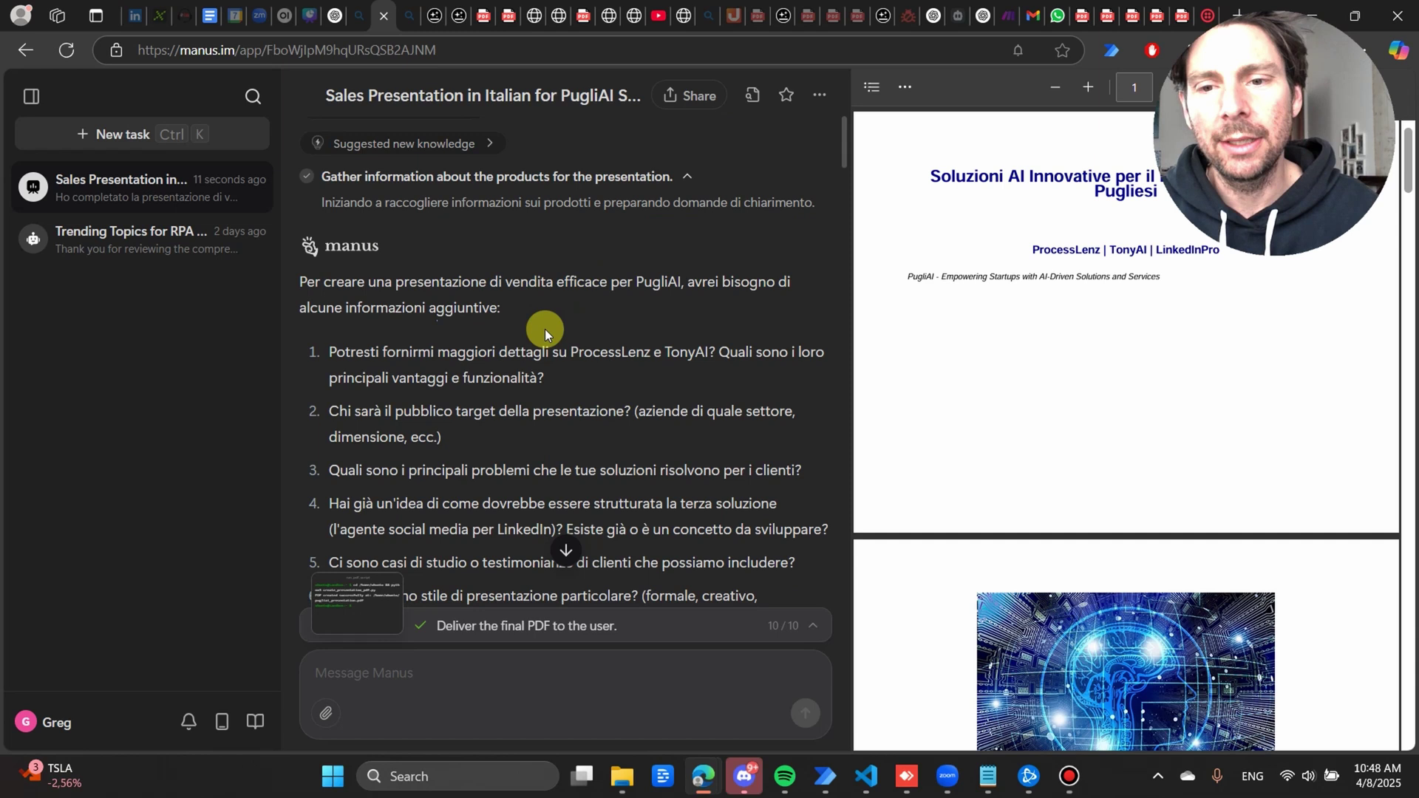
scroll(543, 332, "down", 7)
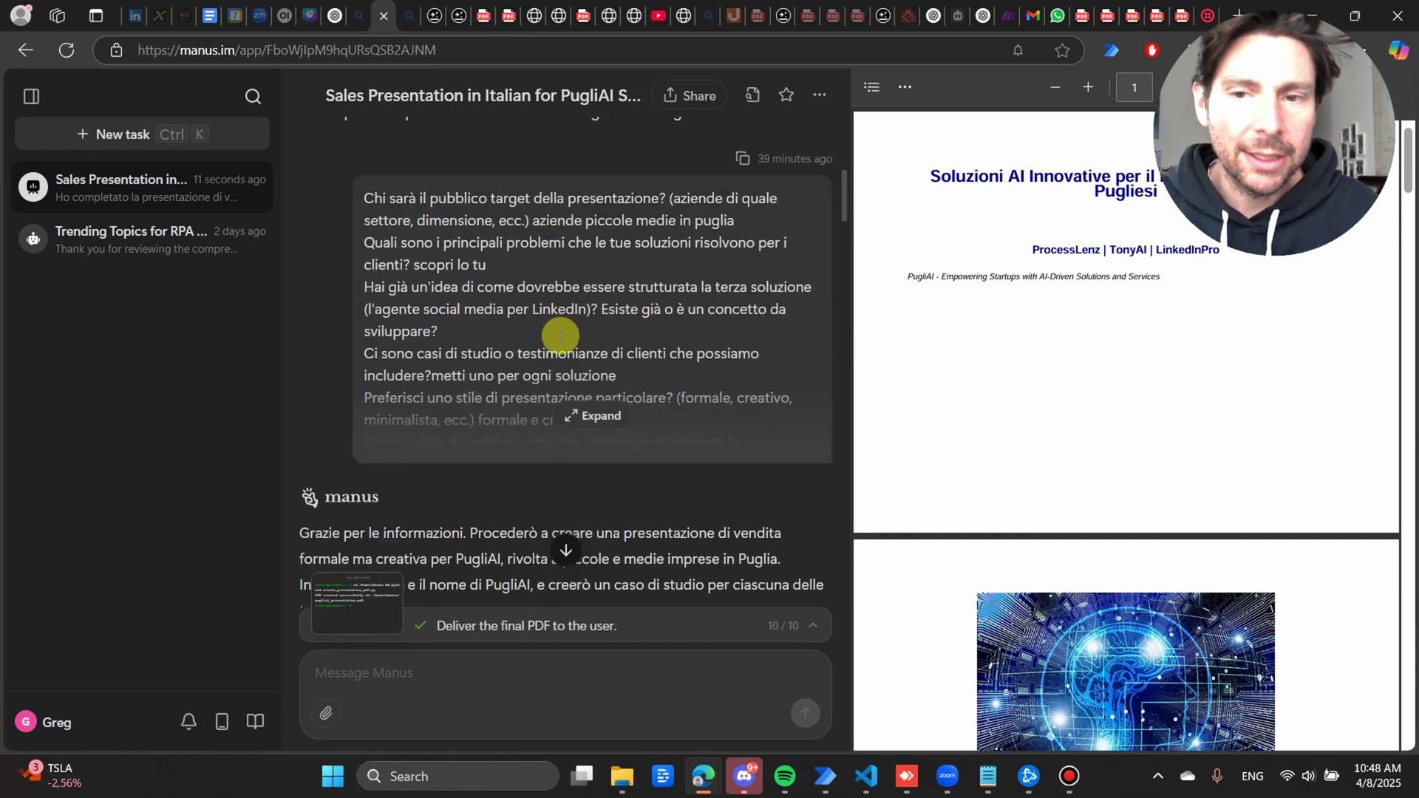
scroll(559, 323, "down", 10)
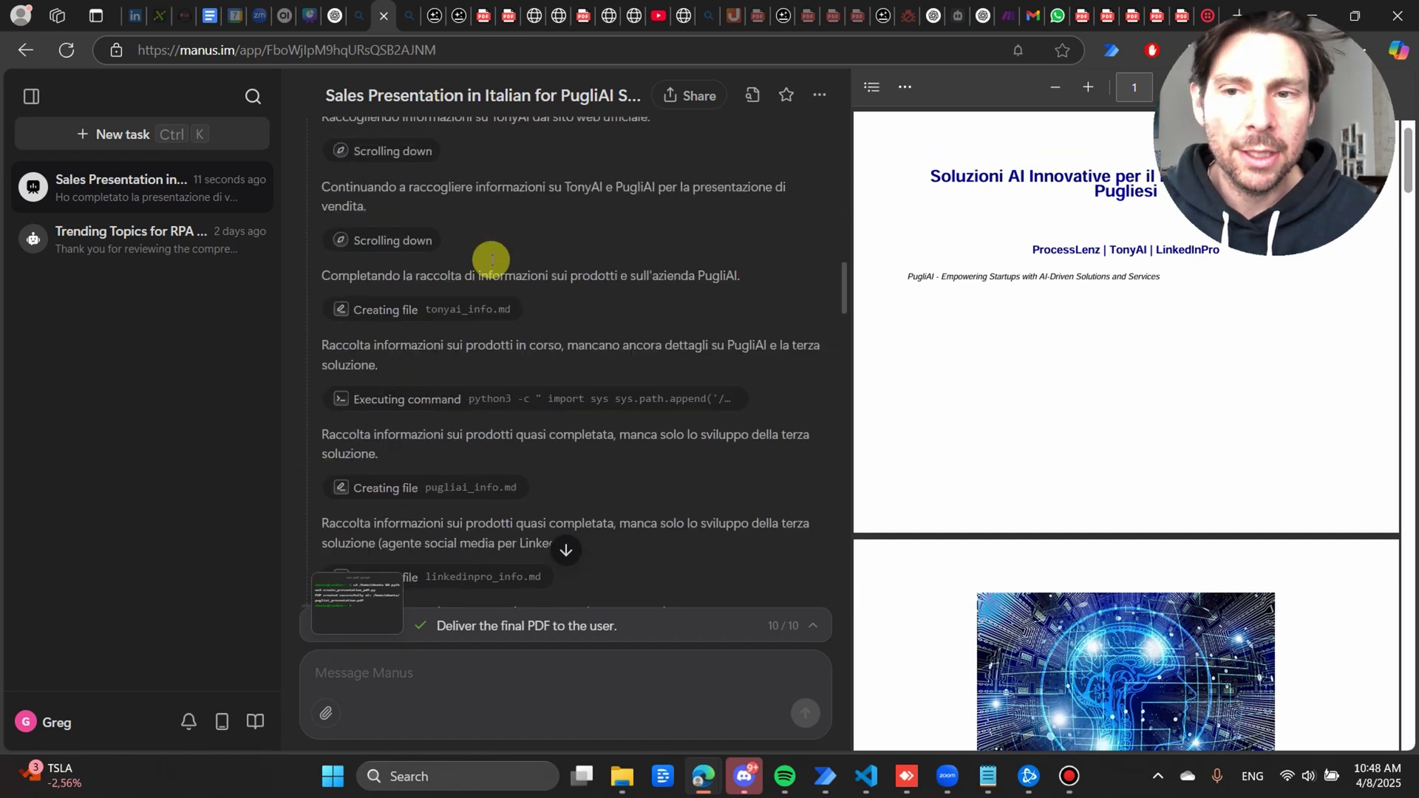
scroll(478, 241, "down", 12)
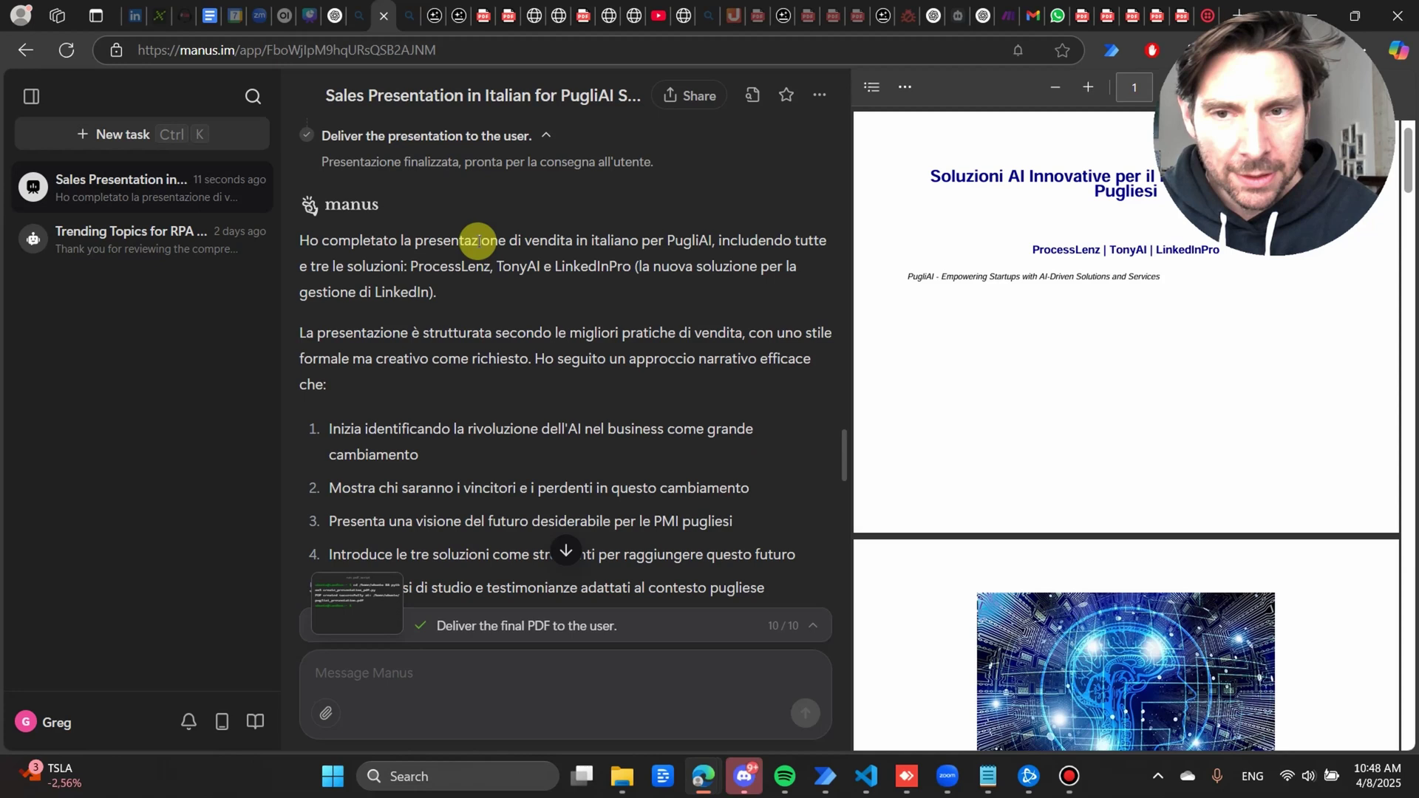
scroll(478, 240, "down", 10)
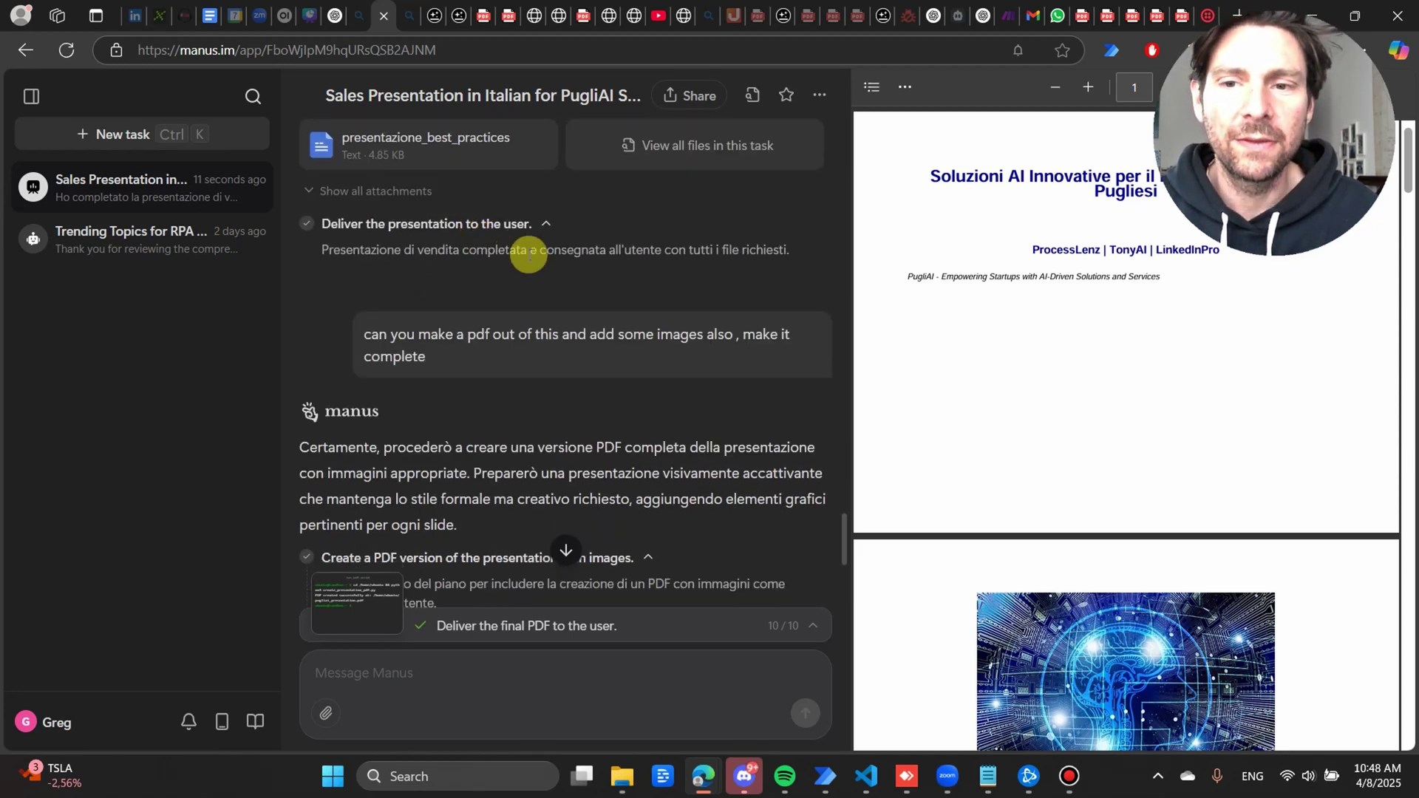
scroll(536, 255, "down", 15)
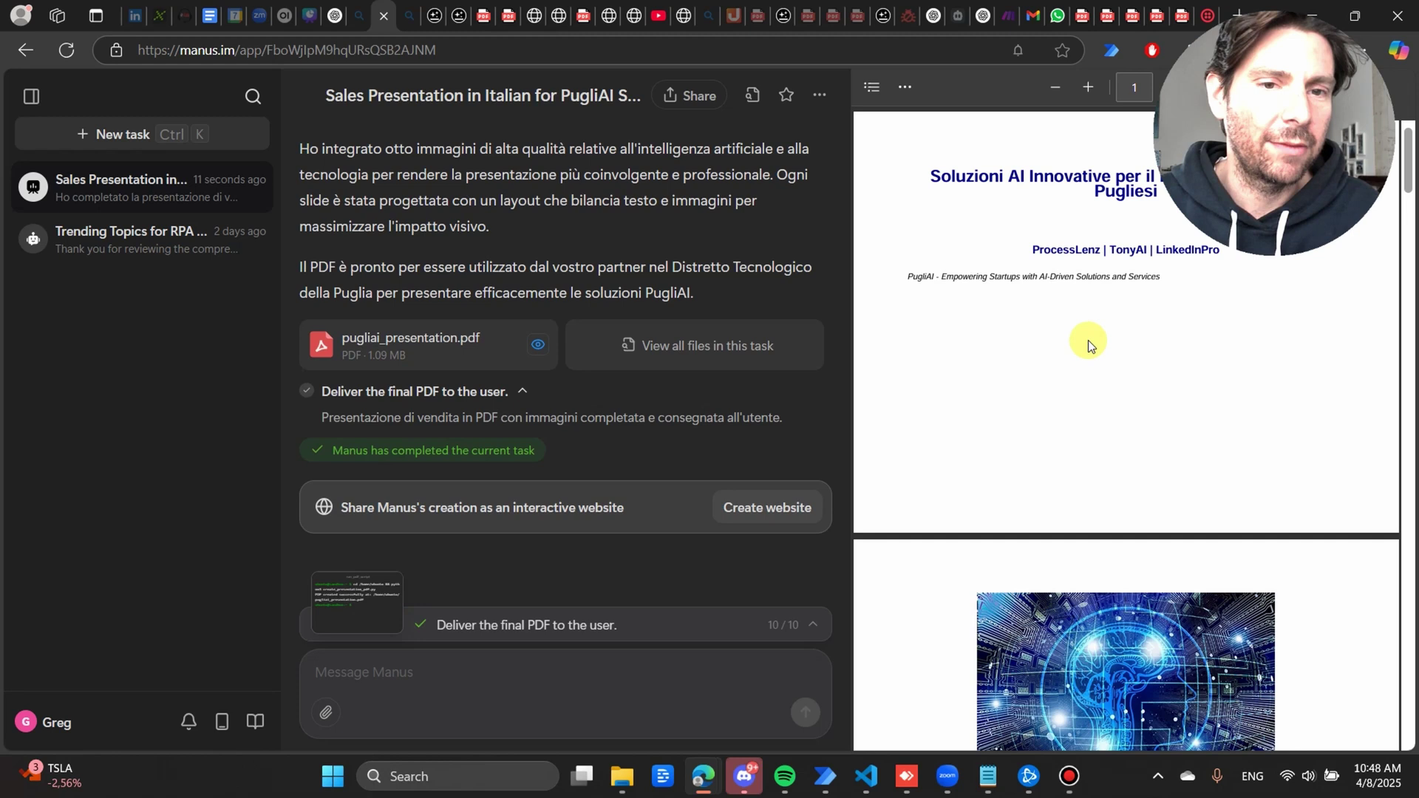
Scroll the pugliai_presentation.pdf preview from slide 1 to the final special-offer and contact slide 14
scroll(1092, 328, "down", 5)
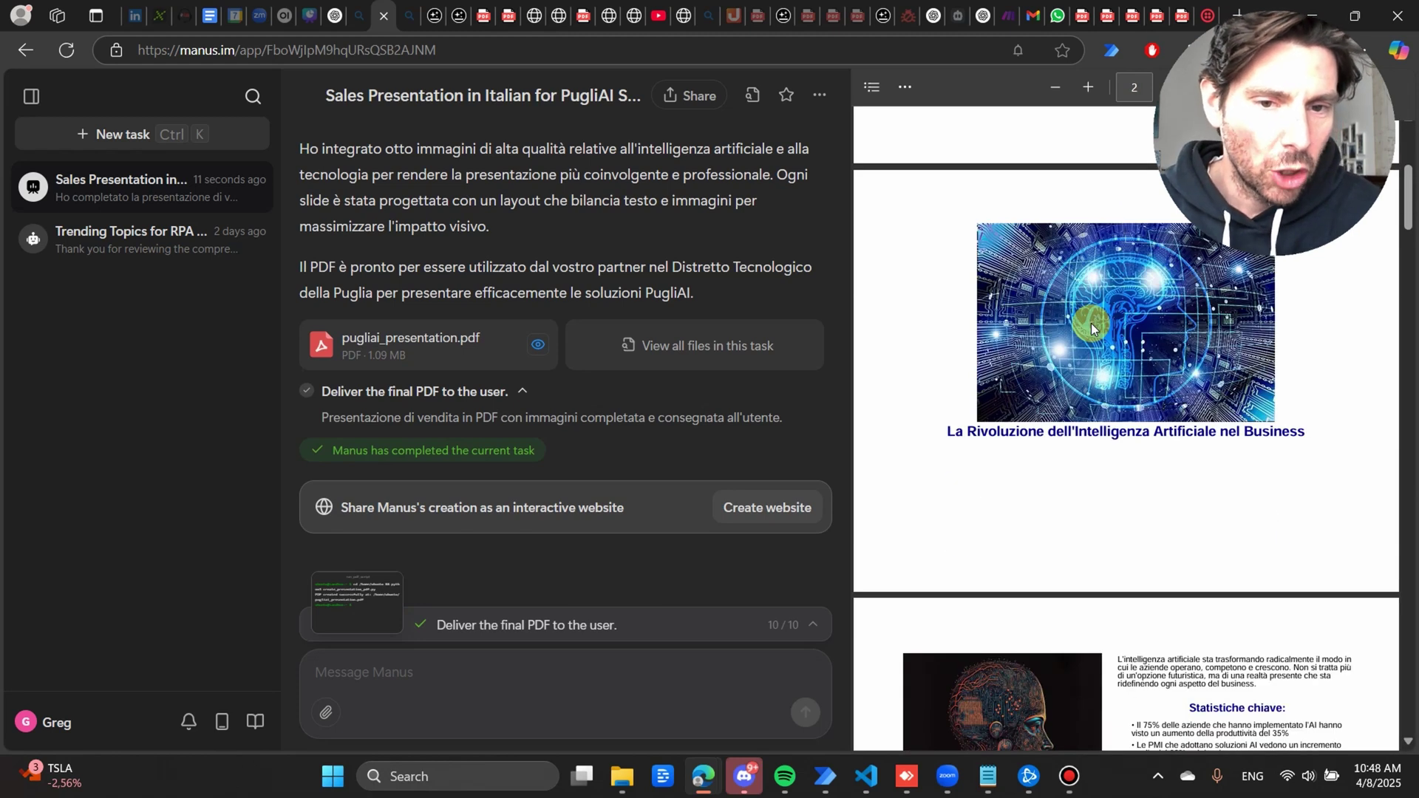
scroll(1092, 328, "down", 12)
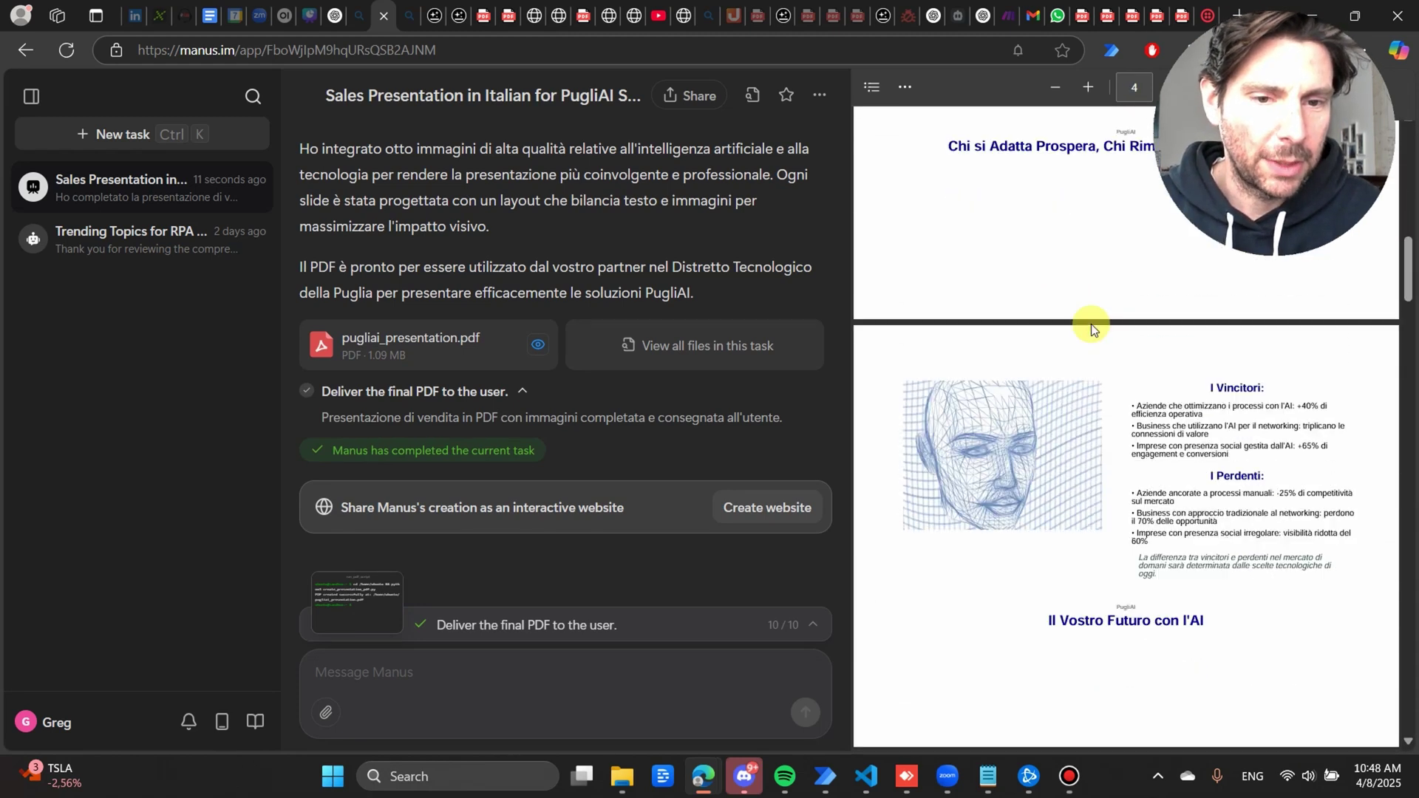
scroll(1092, 328, "down", 6)
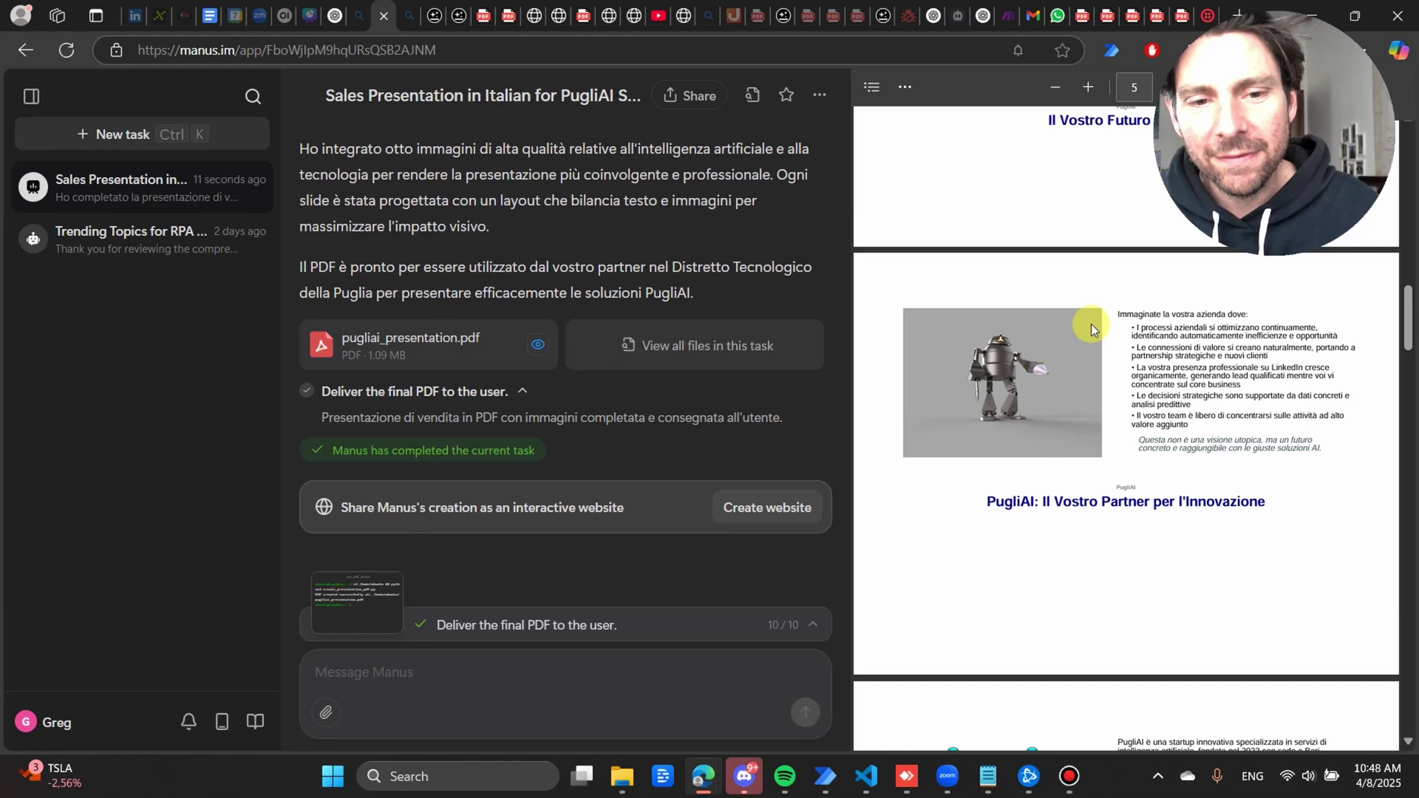
scroll(1092, 328, "down", 6)
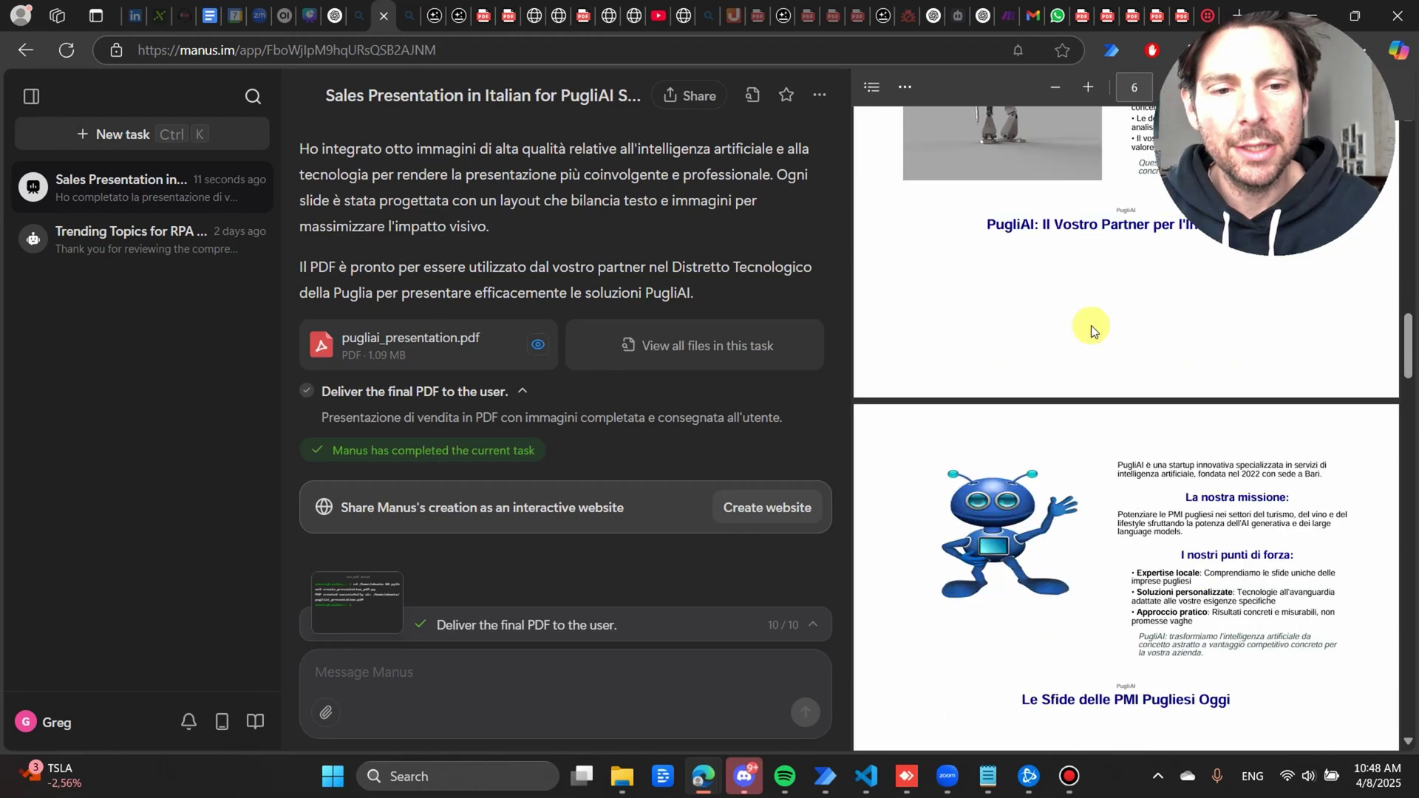
scroll(1092, 328, "down", 6)
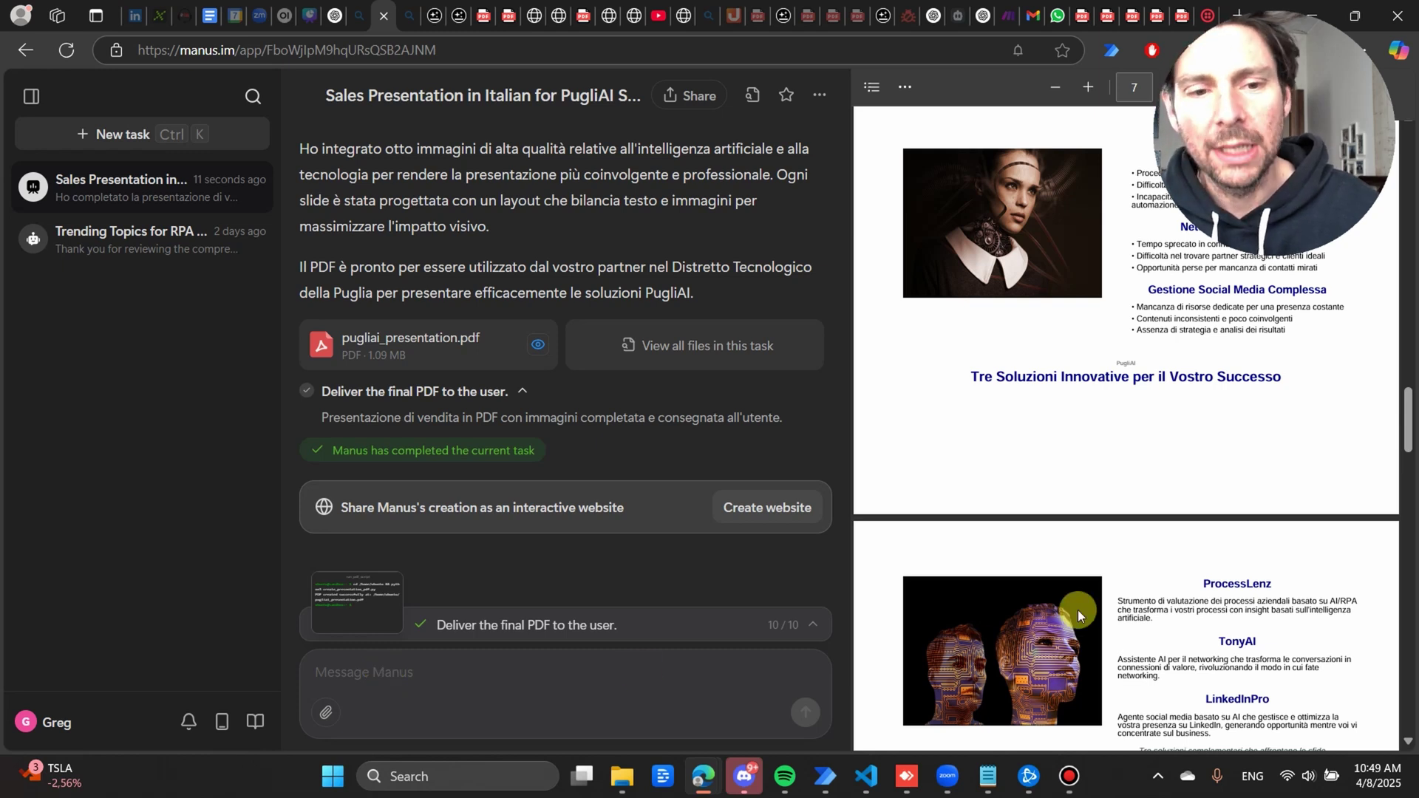
scroll(1084, 592, "down", 20)
scroll(1088, 570, "down", 5)
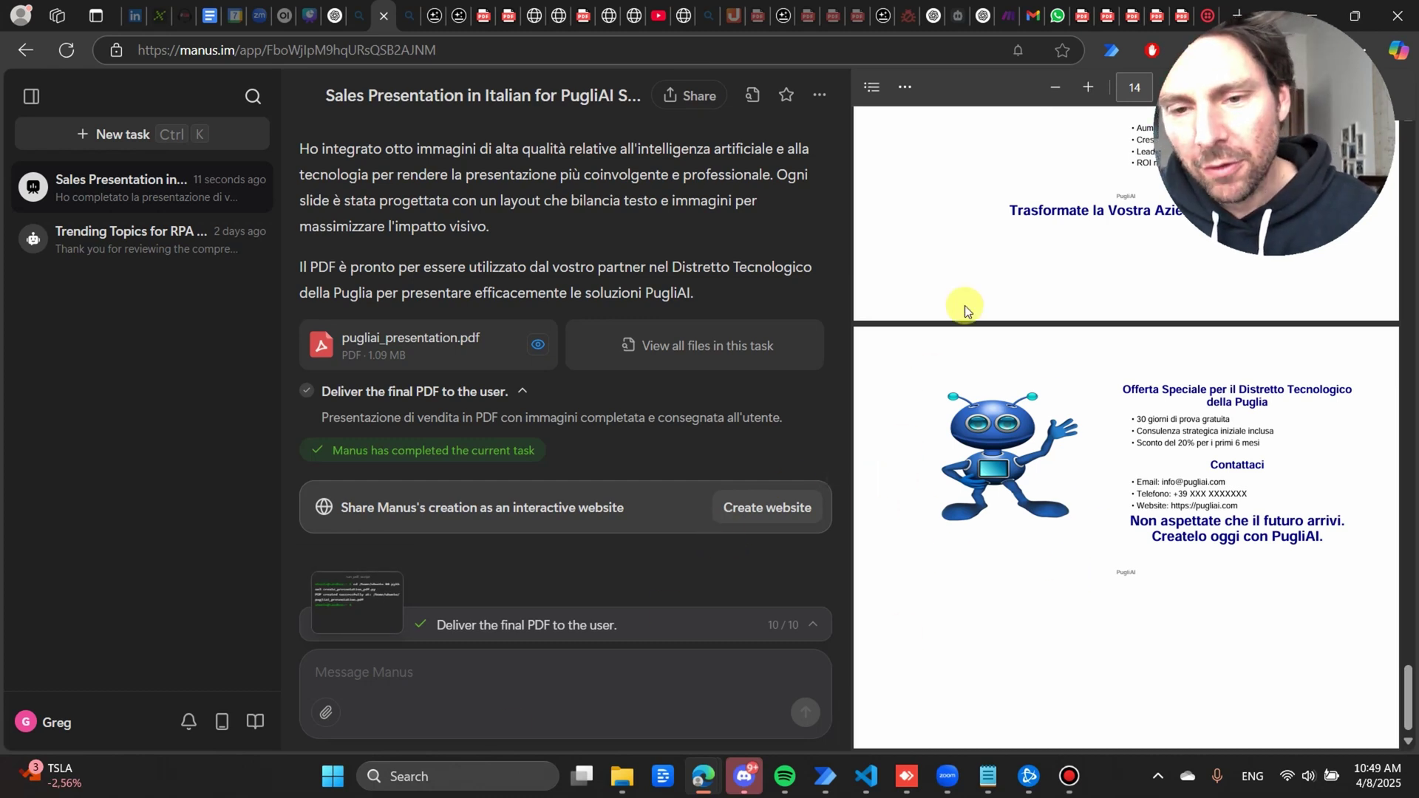
Switch to the dark pugliai_presentazione_distretto_v3 PDF in Edge, starting at its first page
left_click(1180, 15)
left_click(1094, 15)
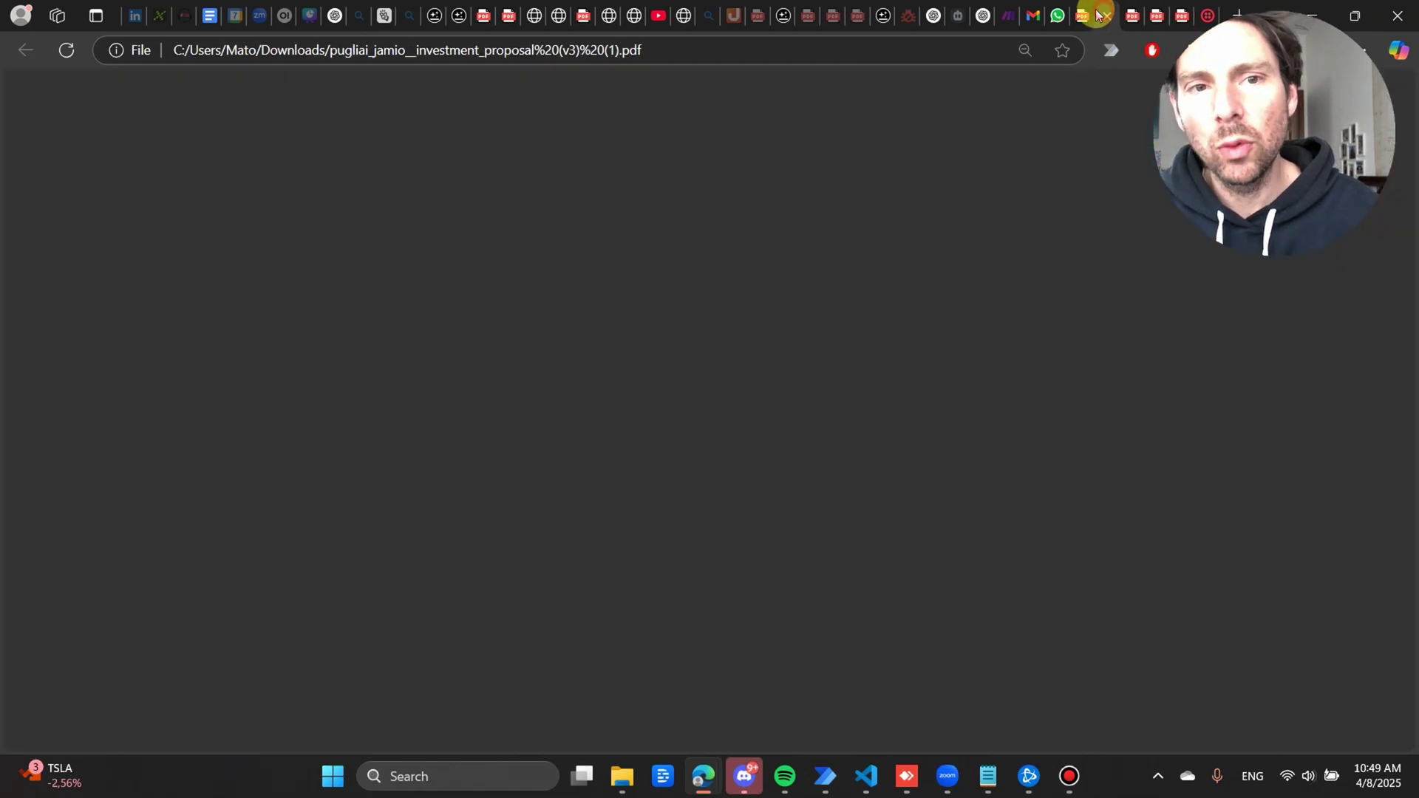
left_click(1080, 14)
scroll(956, 295, "up", 10)
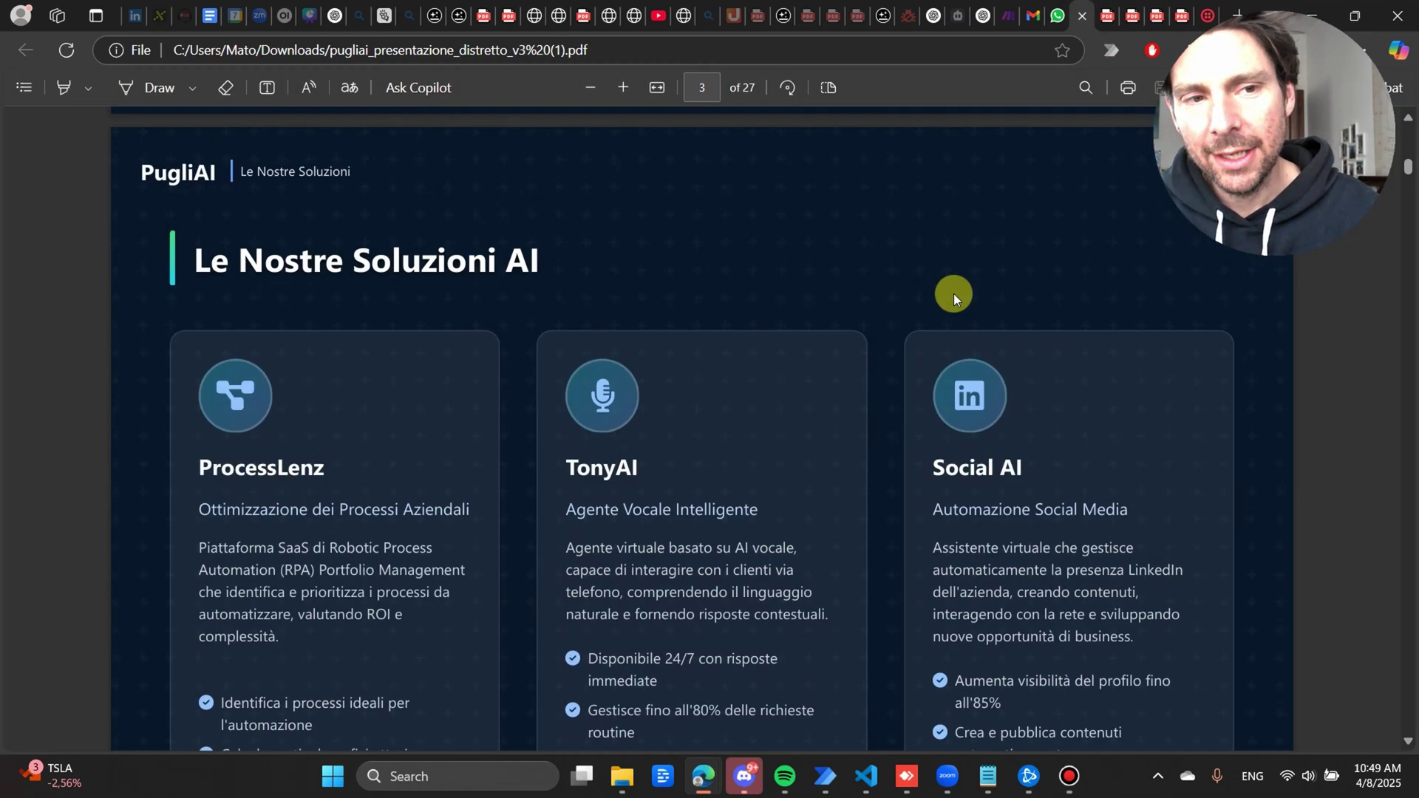
scroll(954, 296, "up", 10)
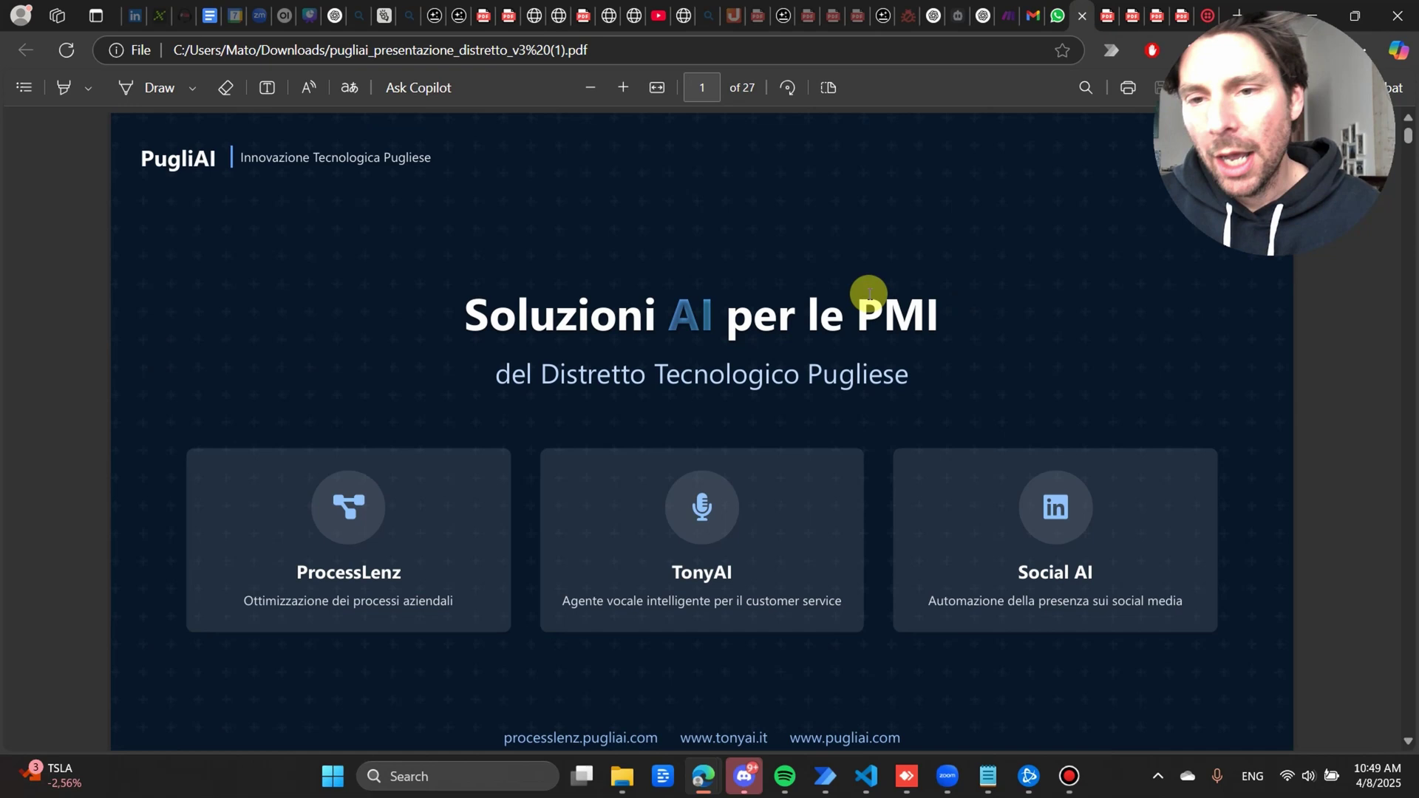
Page down to page 5, the ProcessLenz benefits and €90/month cloud pricing slide
scroll(870, 296, "down", 10)
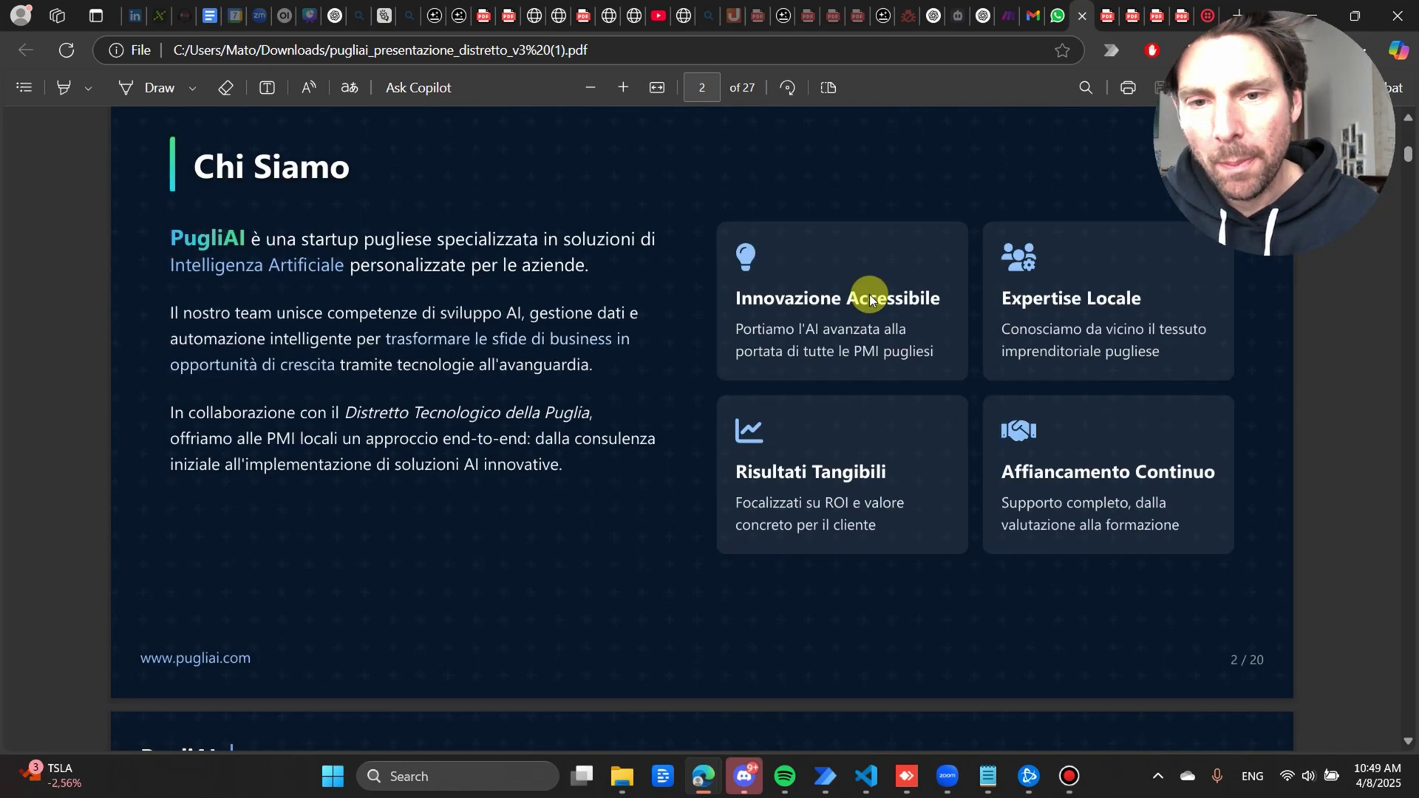
scroll(870, 298, "down", 2)
scroll(871, 299, "down", 6)
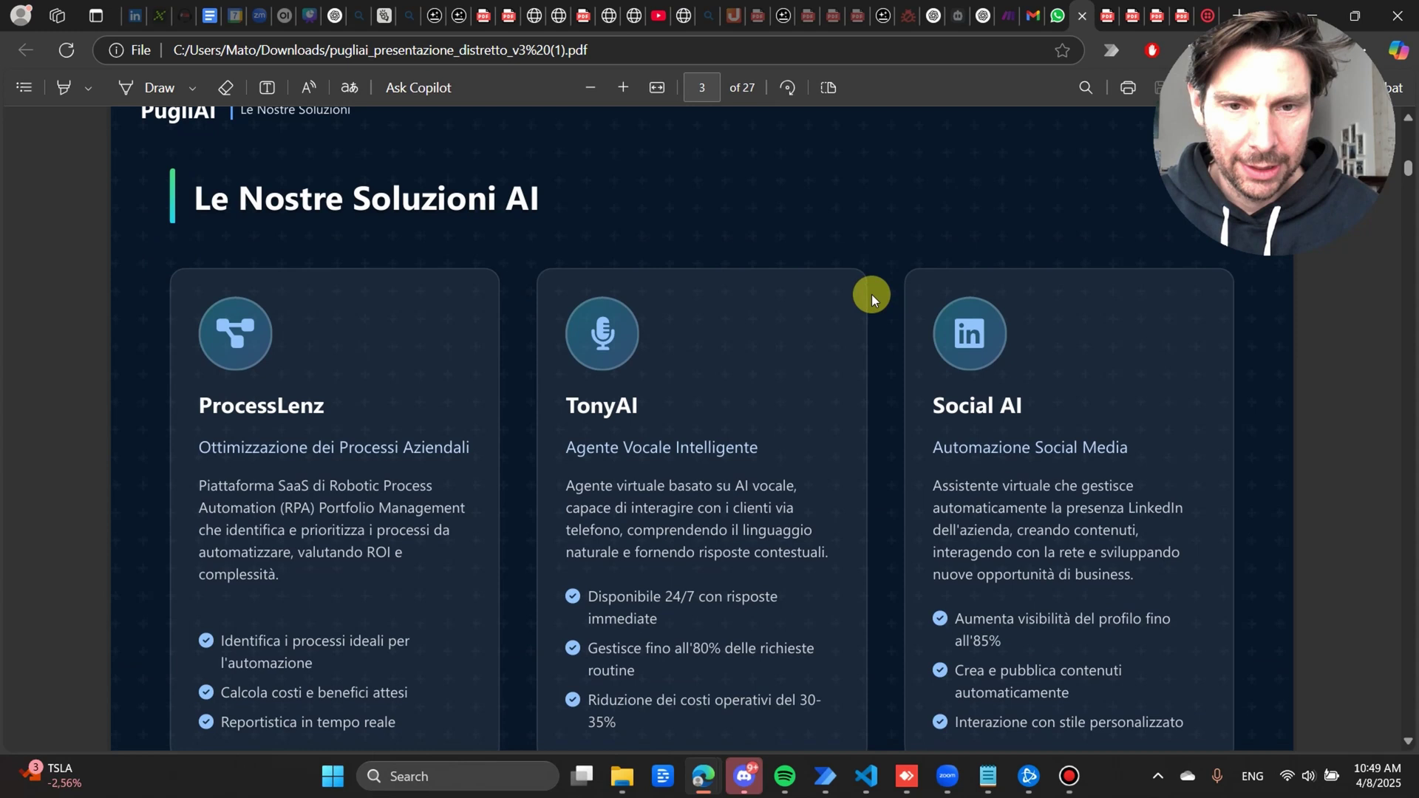
scroll(872, 294, "down", 4)
scroll(872, 294, "down", 5)
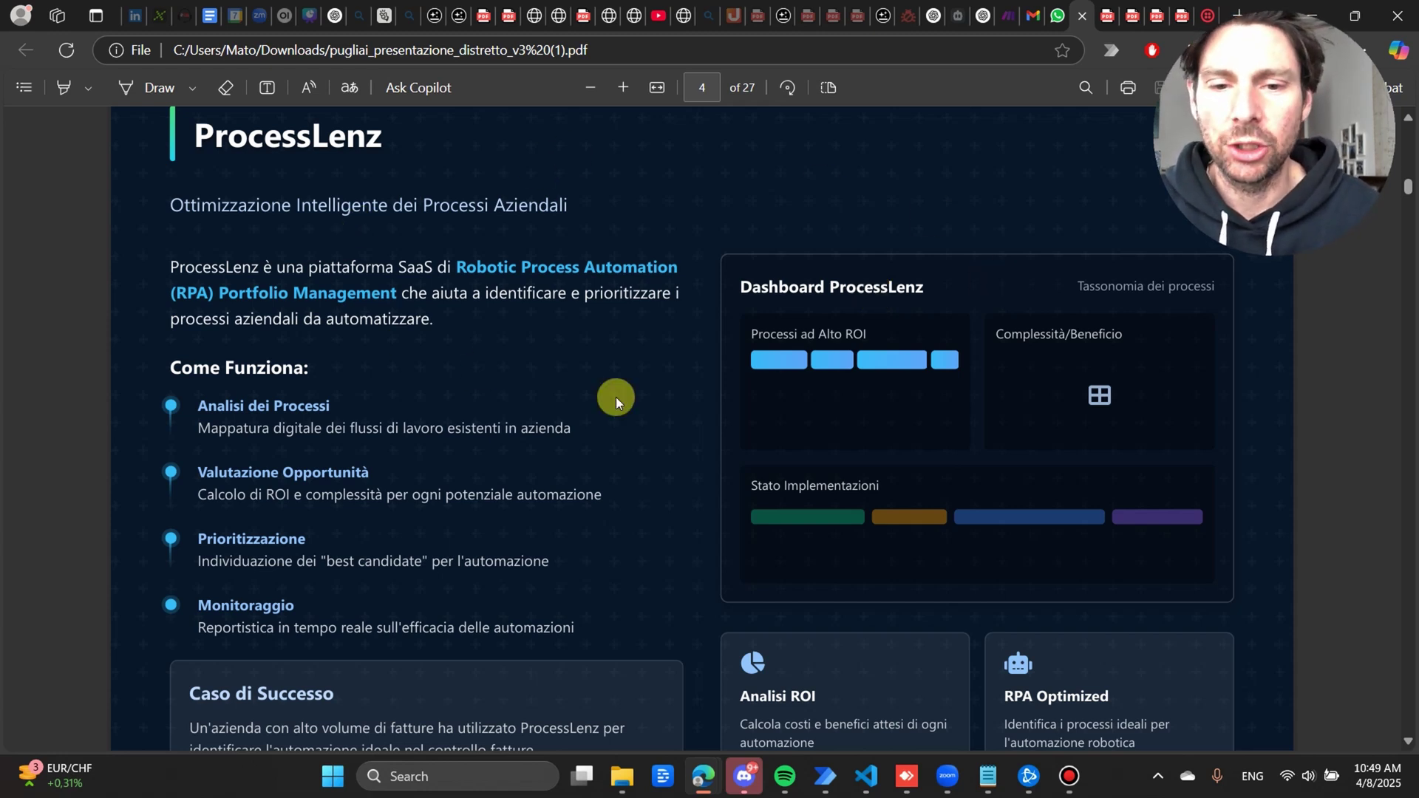
scroll(616, 403, "down", 10)
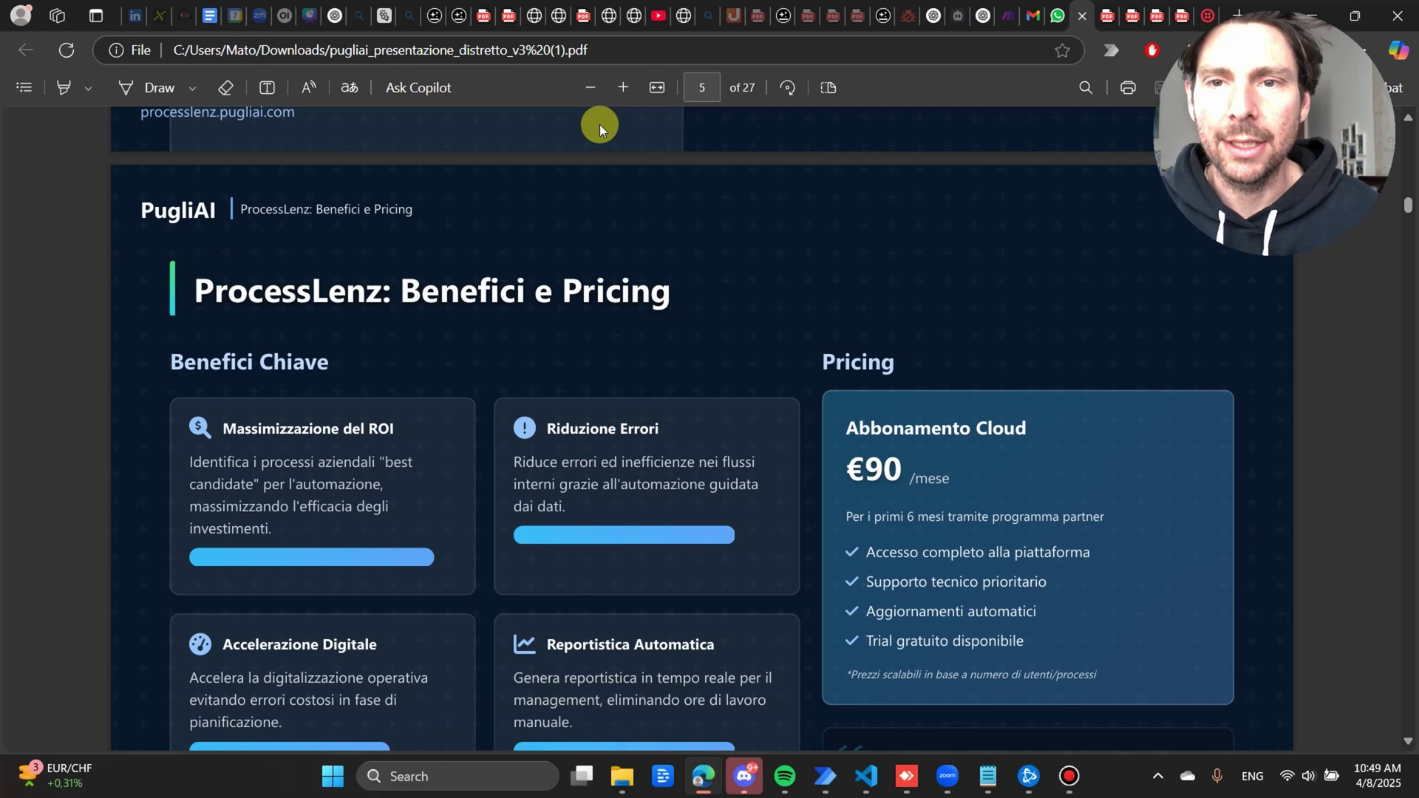
Go to the Genspark home page, open Super Agent, and focus its empty prompt box
left_click(434, 18)
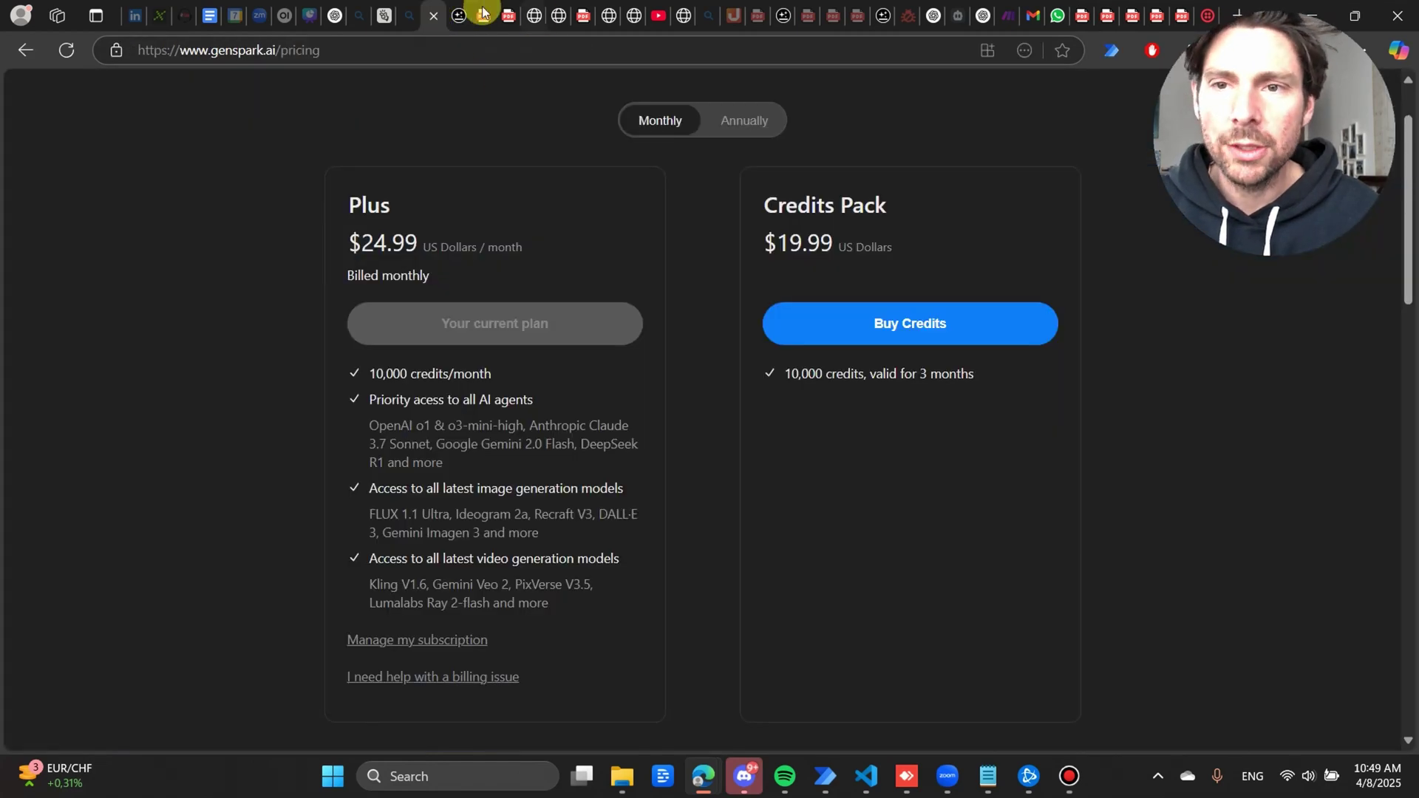
left_click(459, 16)
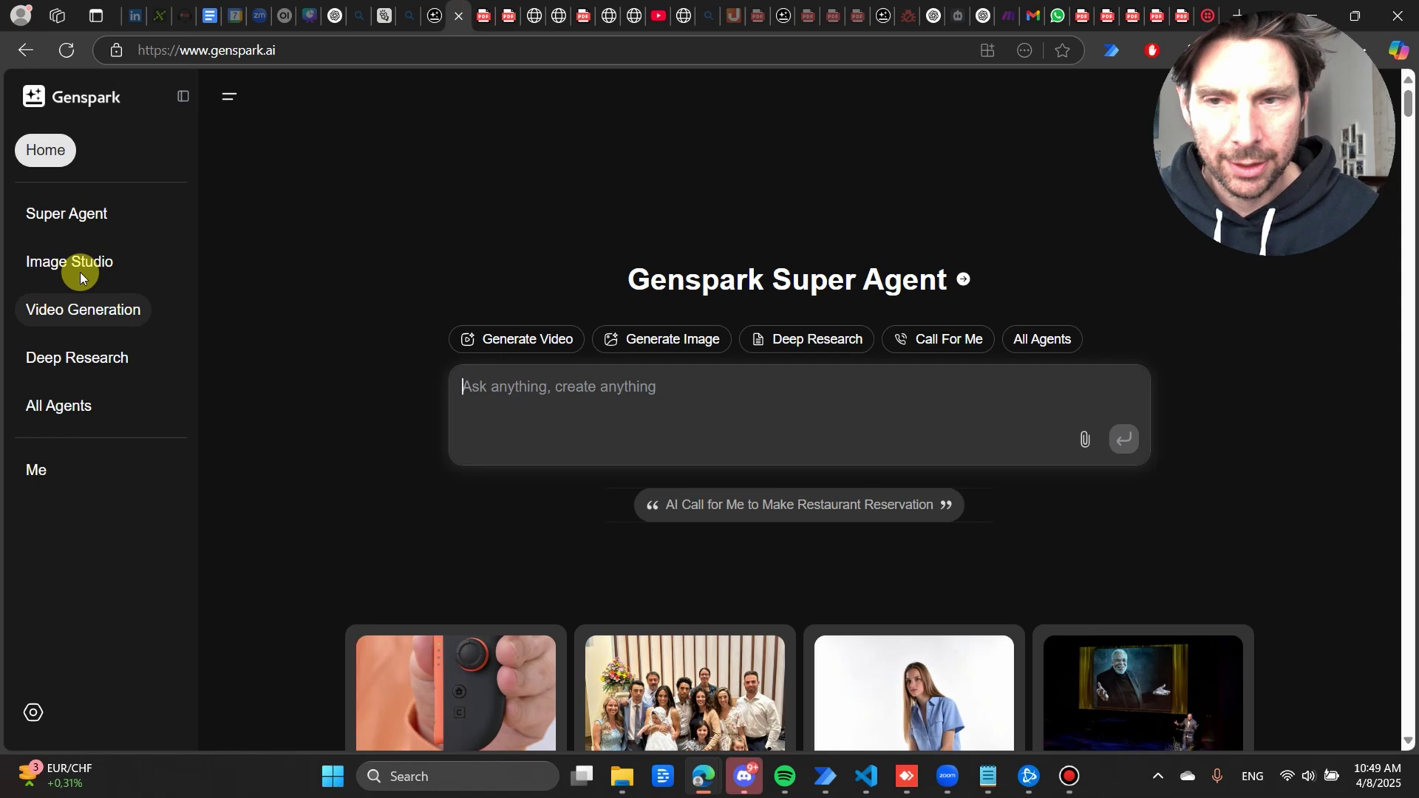
left_click(85, 213)
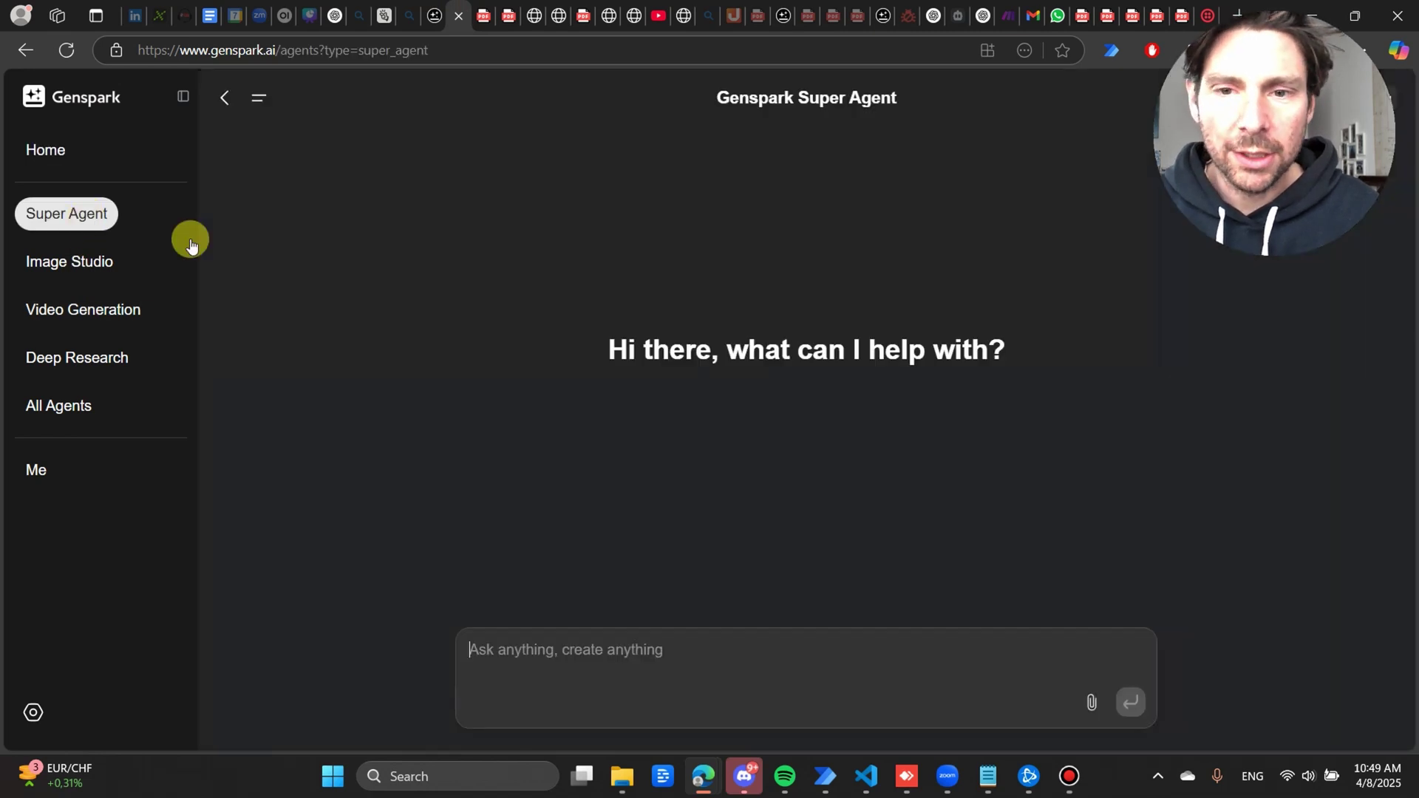
left_click(717, 660)
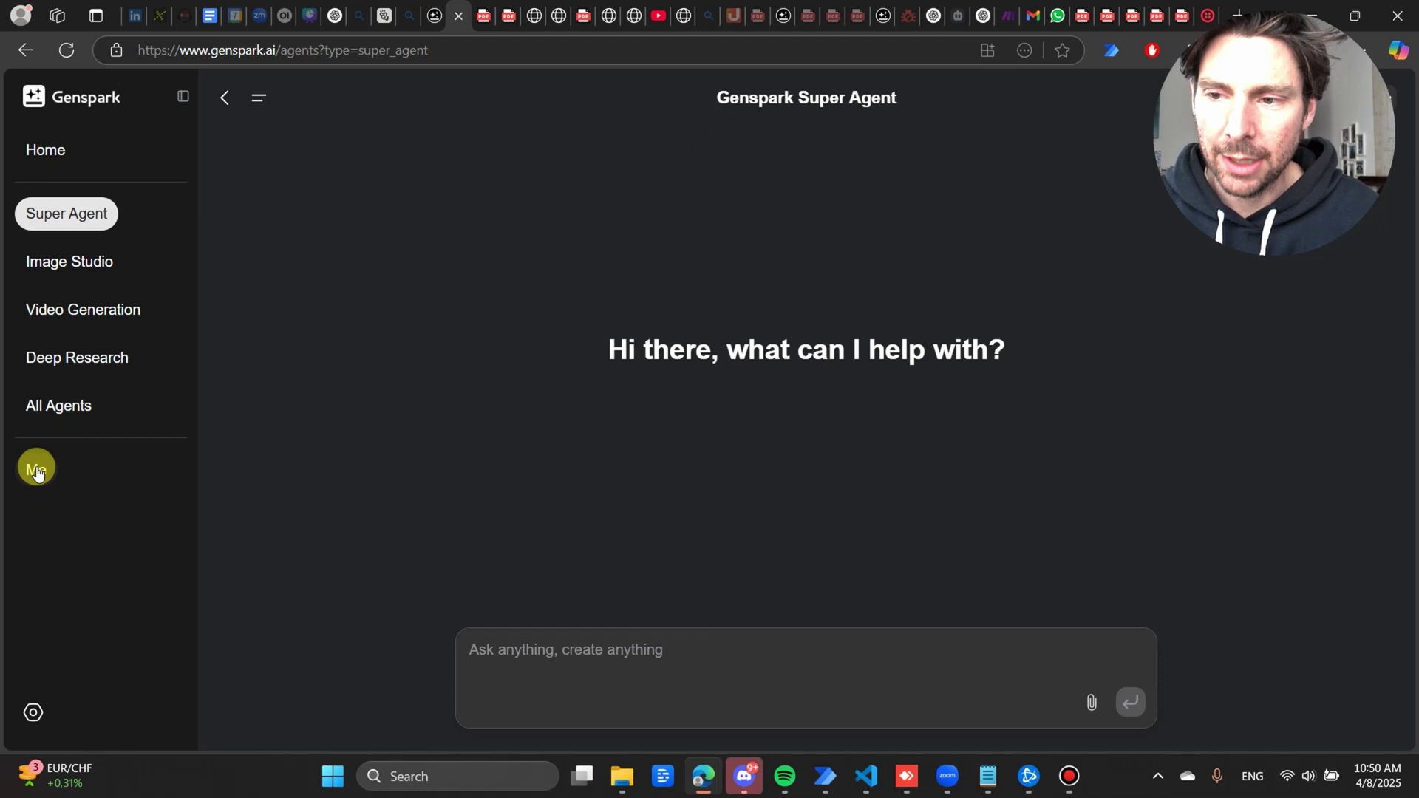
Open the 08:14 sales-presentation conversation from the profile's chat history
left_click(59, 405)
left_click(36, 469)
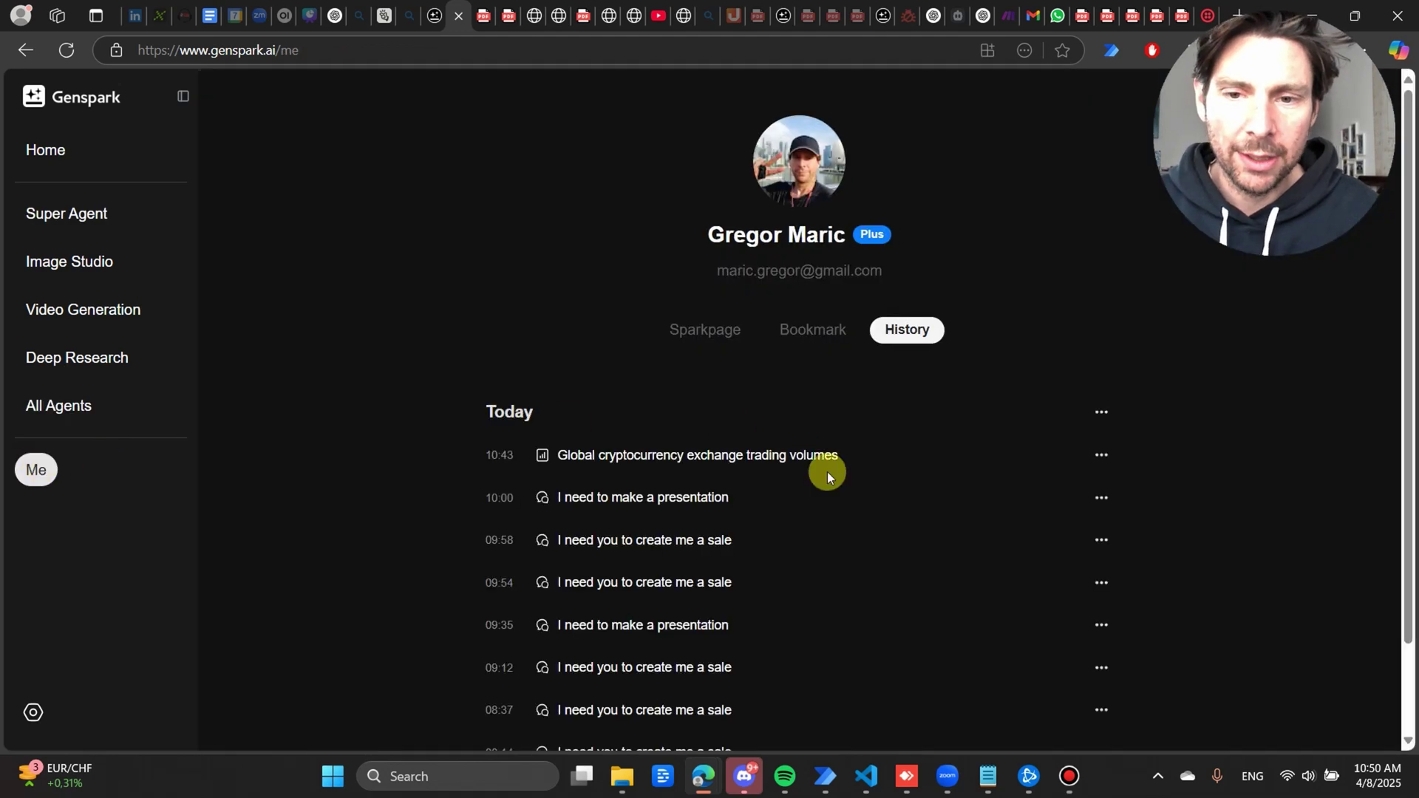
scroll(725, 453, "down", 2)
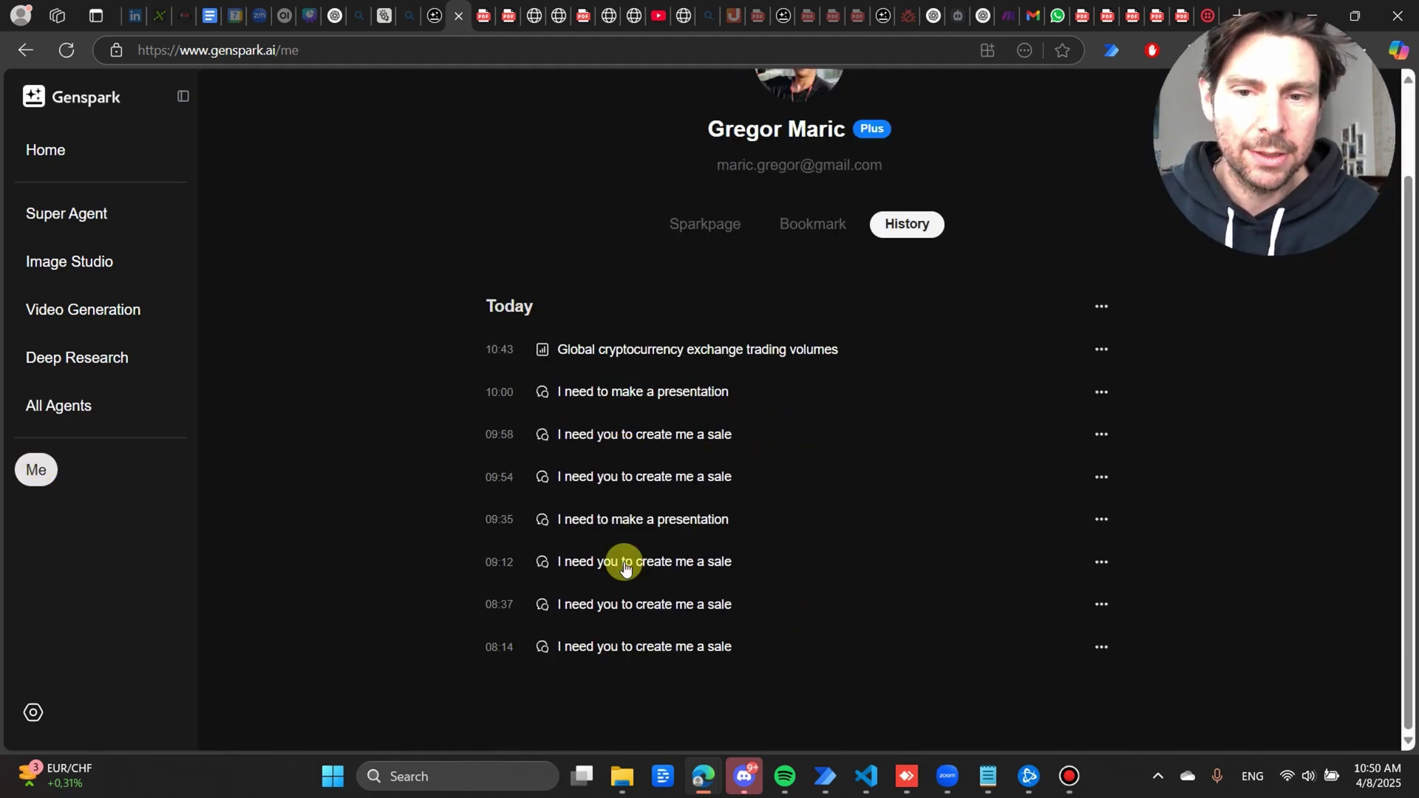
left_click(625, 653)
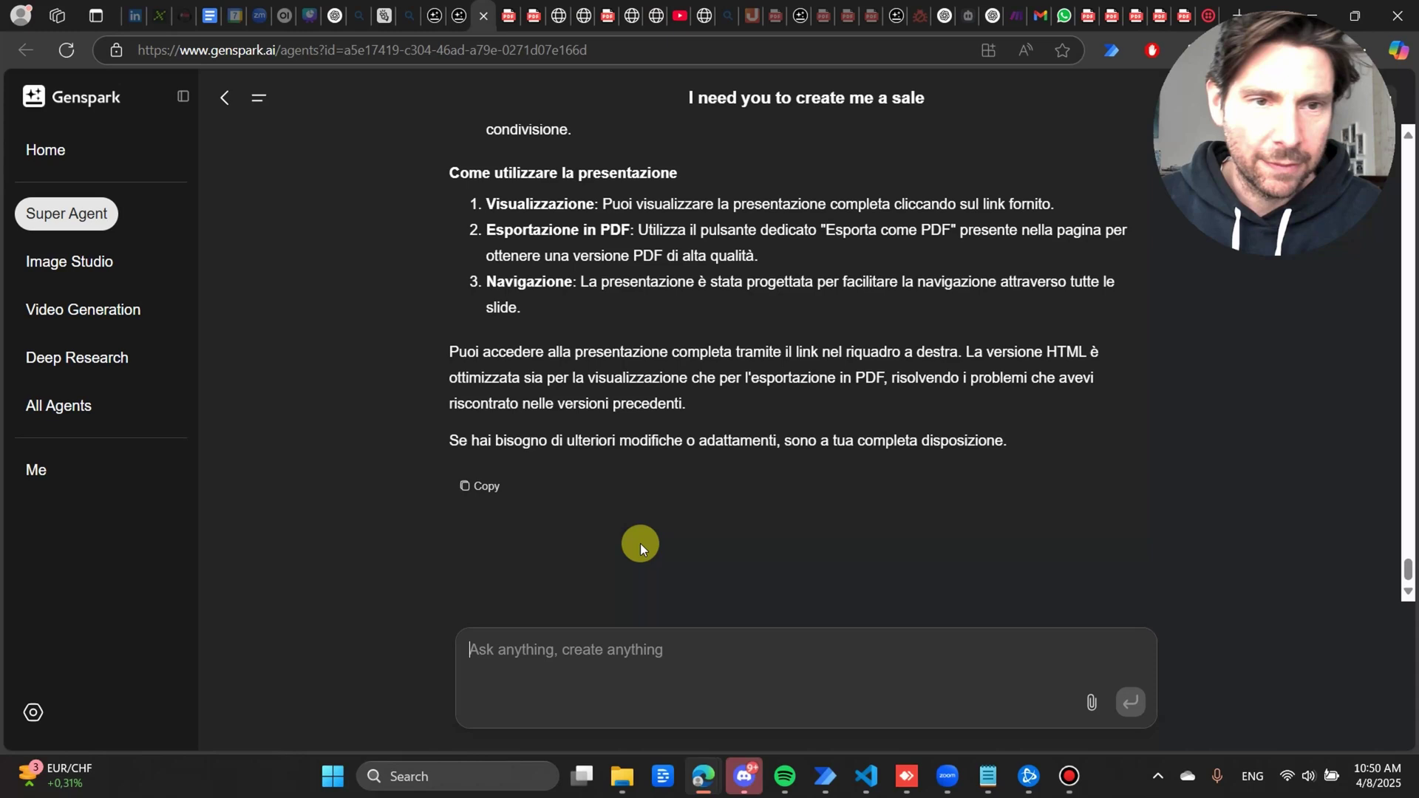
Scroll from the original prompt to the 20-slide 'Soluzioni AI per le PMI' presentation card
scroll(796, 283, "up", 10)
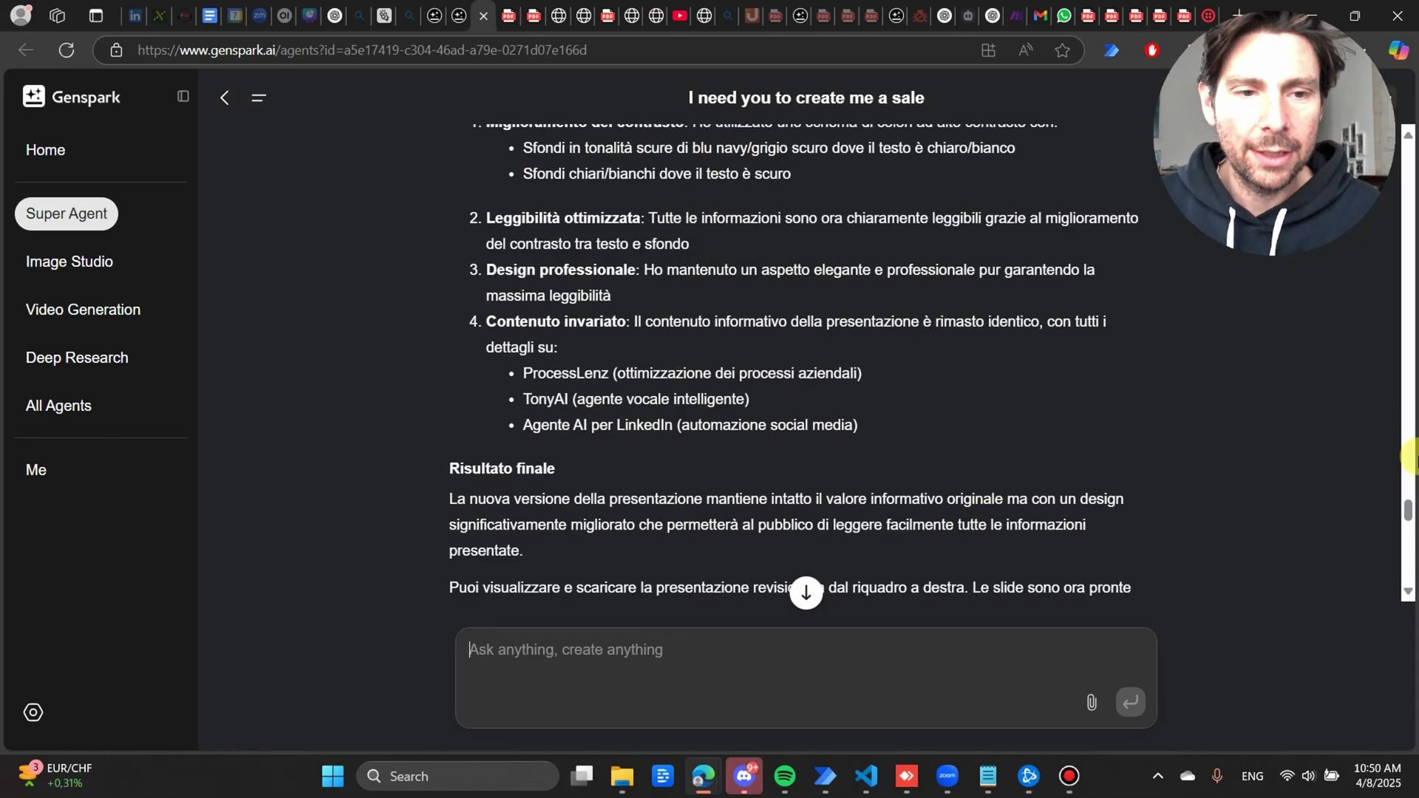
left_click_drag(1408, 505, 1409, 151)
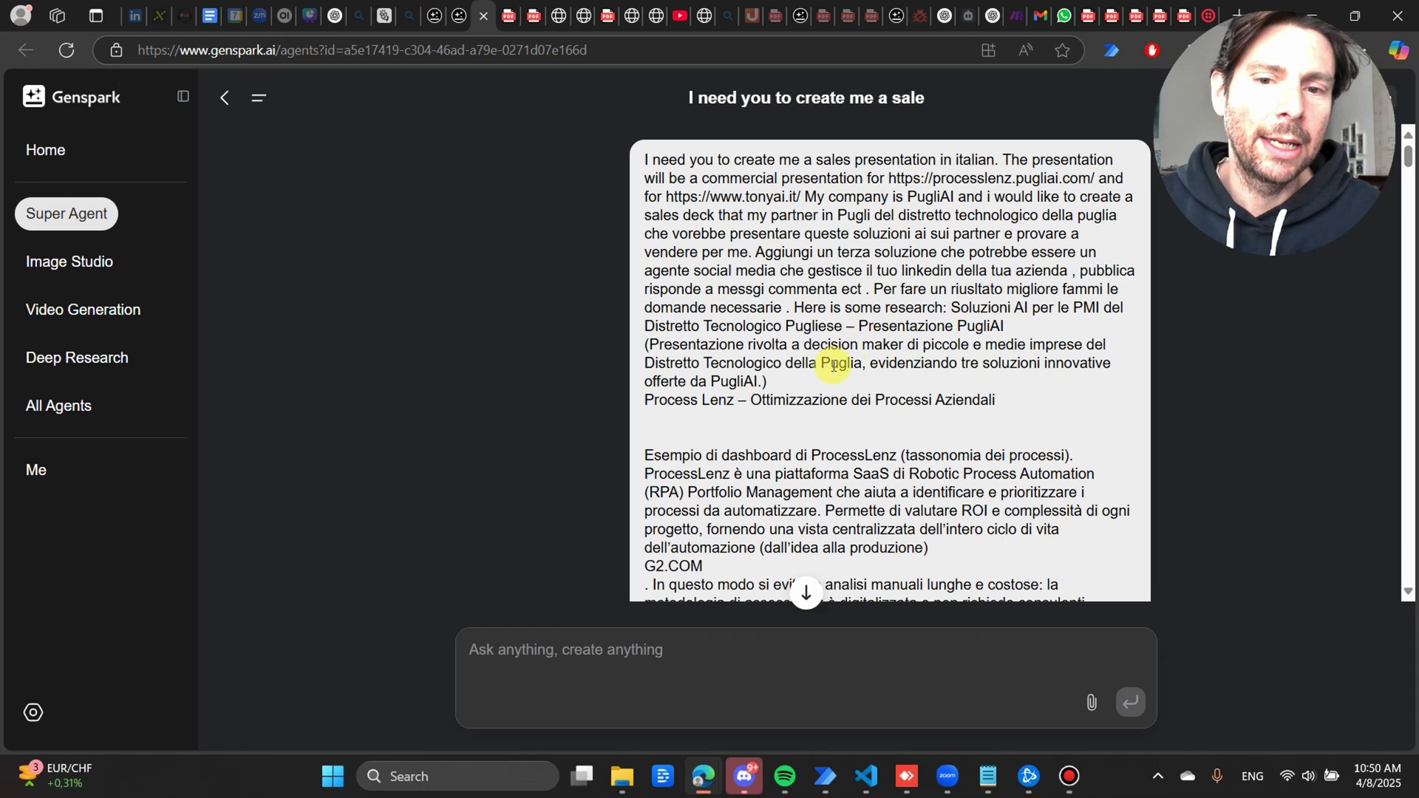
scroll(832, 362, "down", 3)
scroll(876, 326, "down", 15)
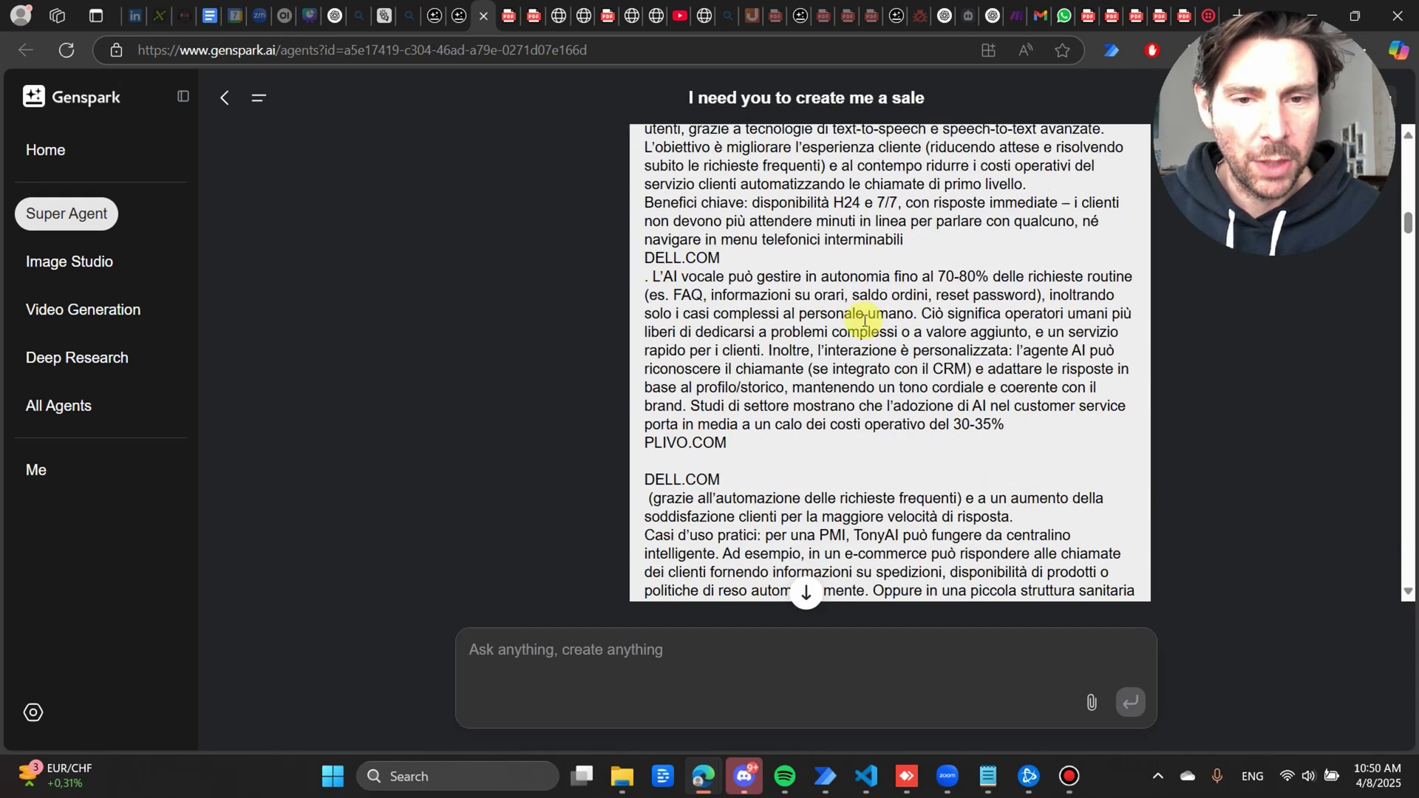
left_click_drag(1408, 311, 1410, 416)
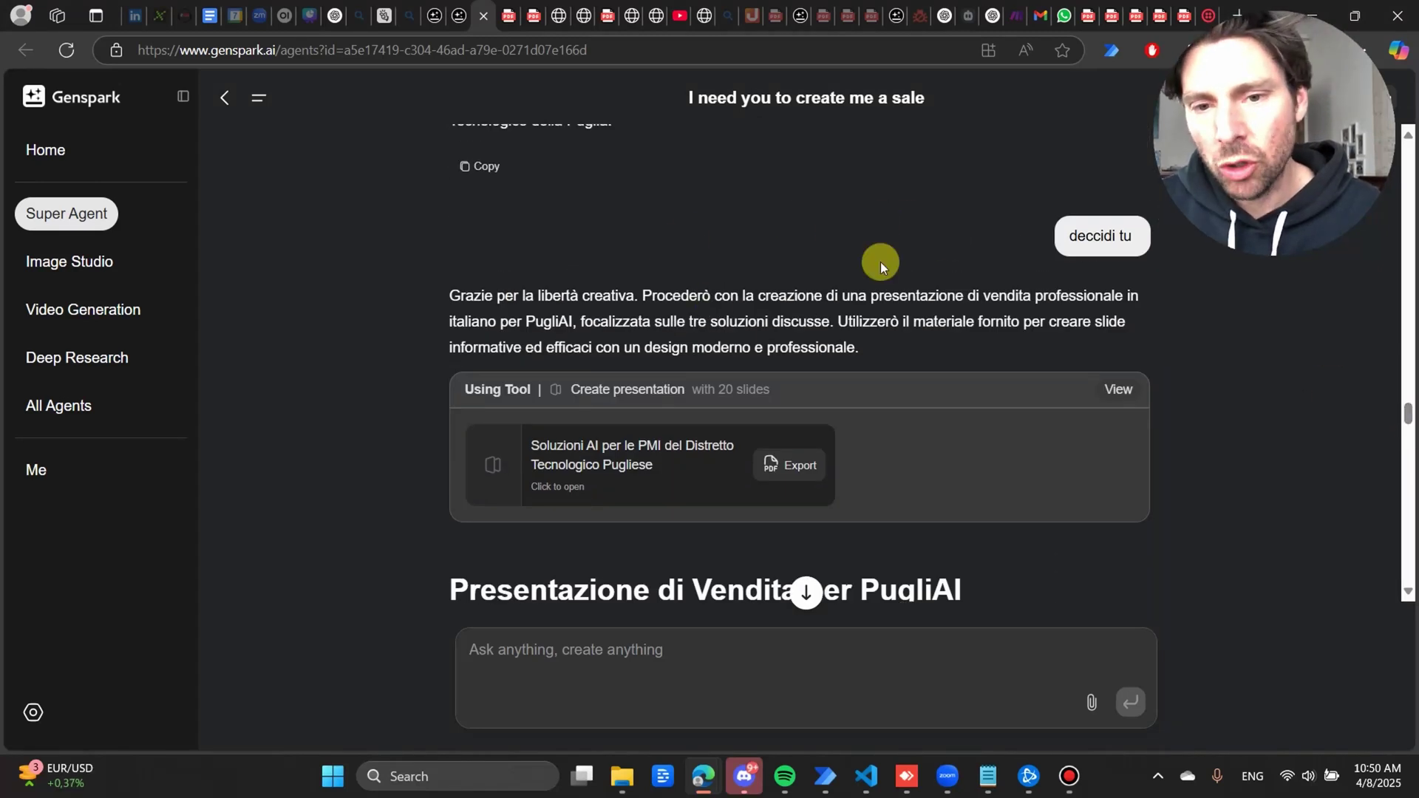
Open the original 20-slide presentation beside the chat and scroll to the colour-contrast follow-up
left_click(1124, 392)
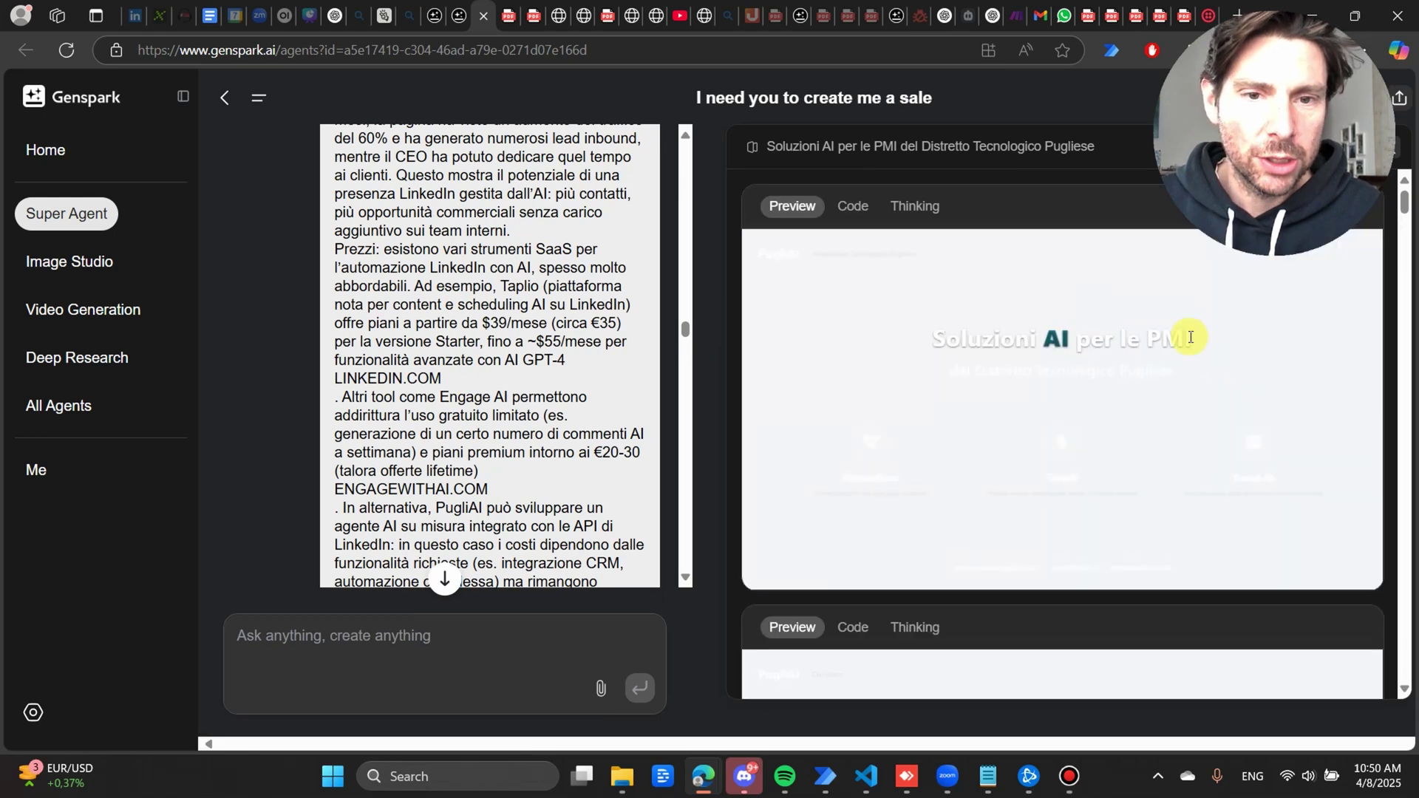
scroll(1191, 338, "down", 4)
scroll(1179, 342, "up", 2)
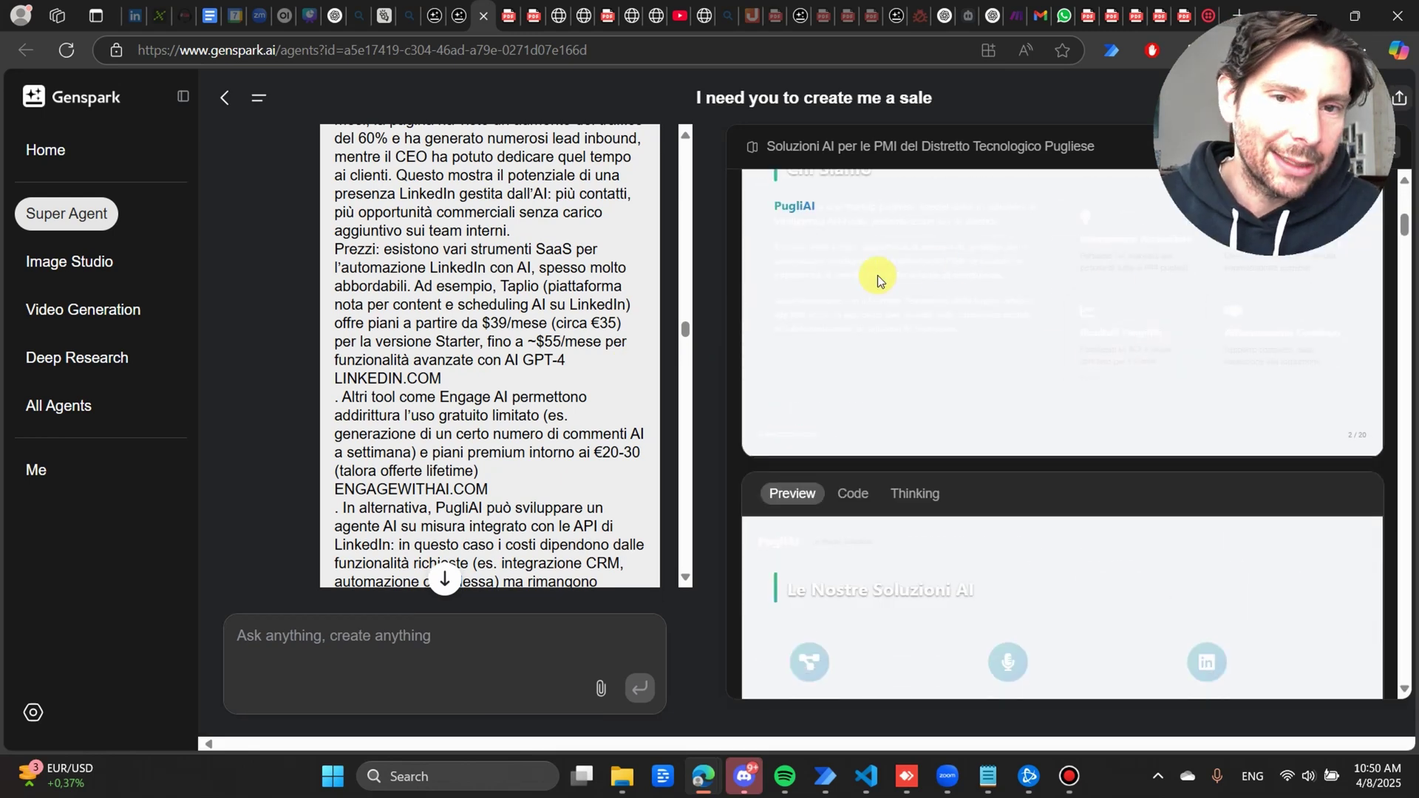
scroll(547, 354, "down", 10)
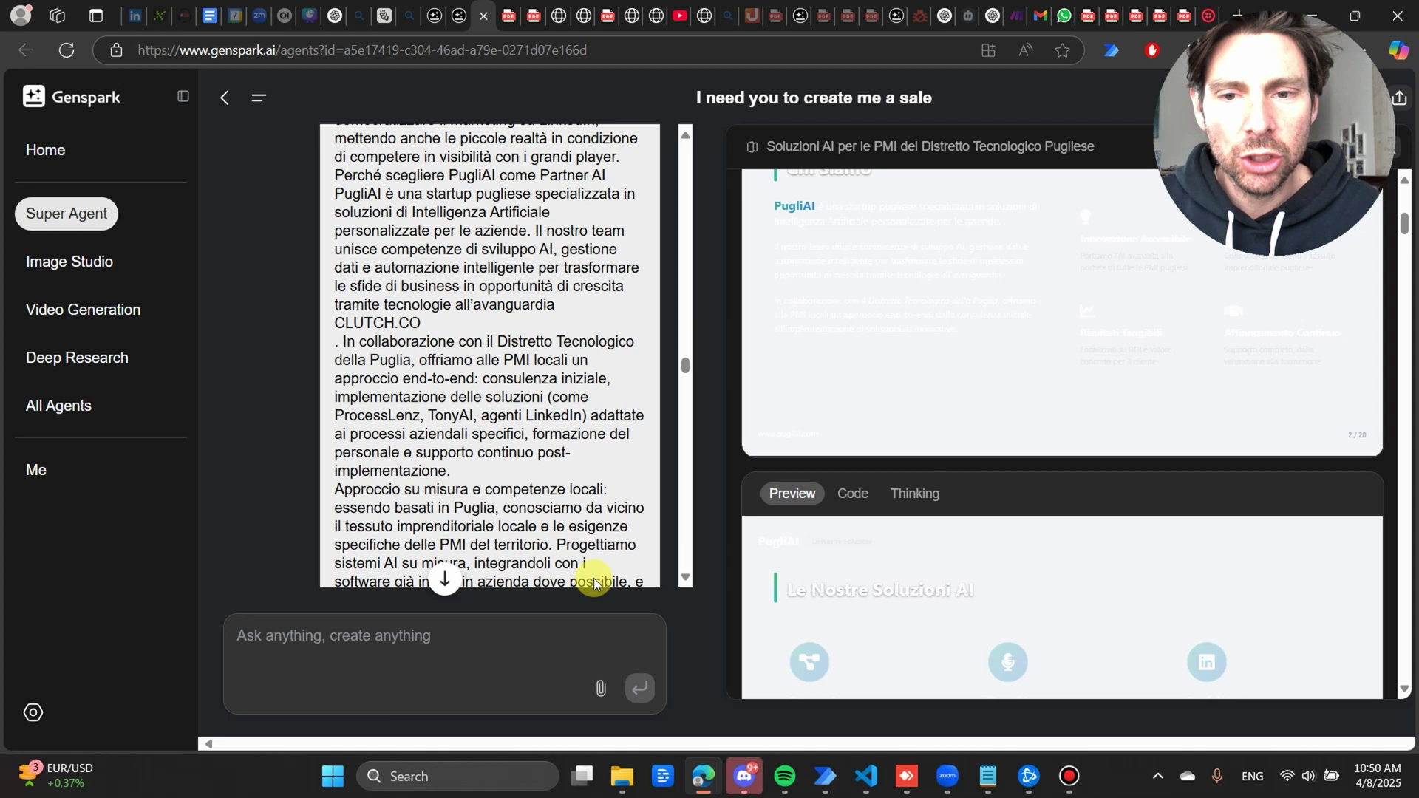
scroll(599, 562, "down", 15)
scroll(506, 489, "up", 2)
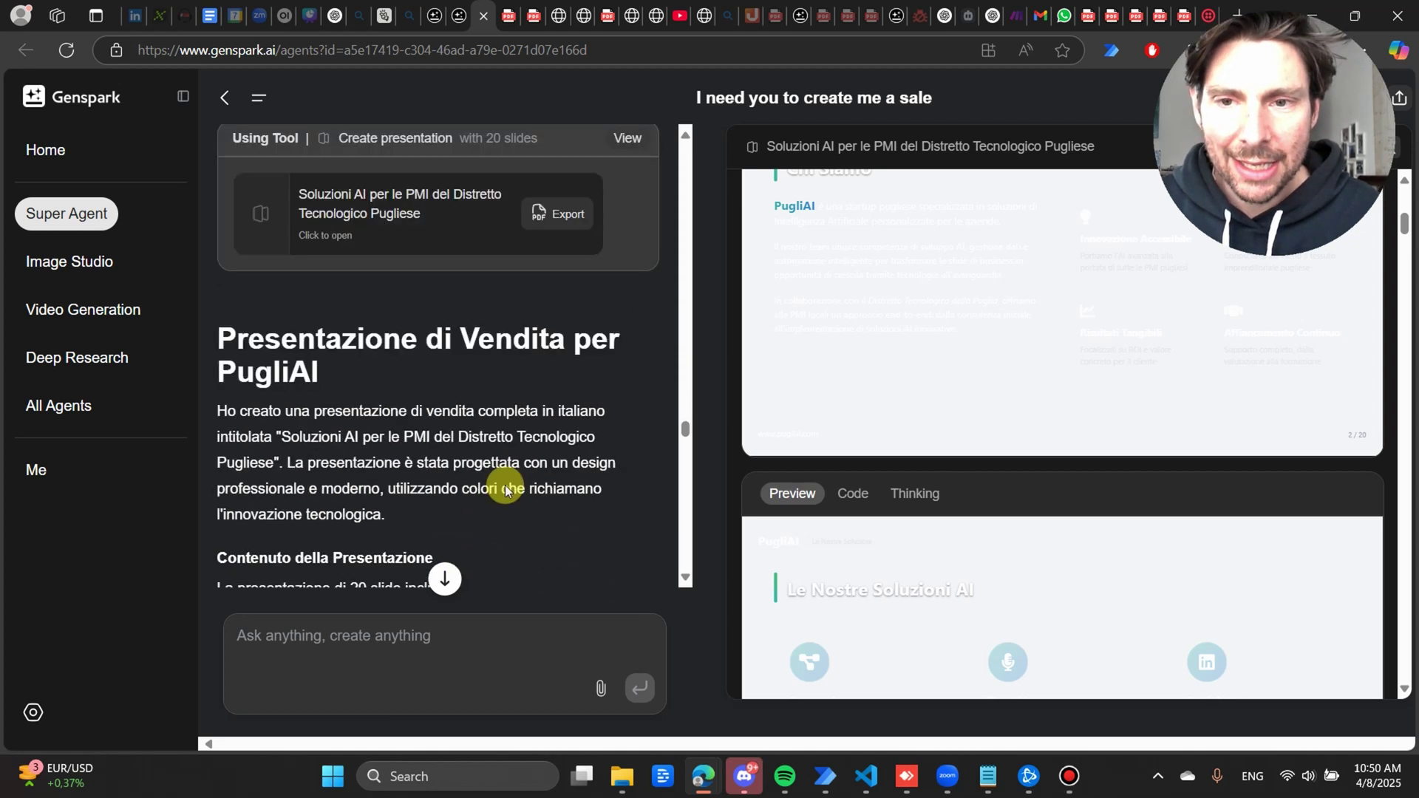
scroll(506, 489, "up", 1)
scroll(535, 454, "down", 12)
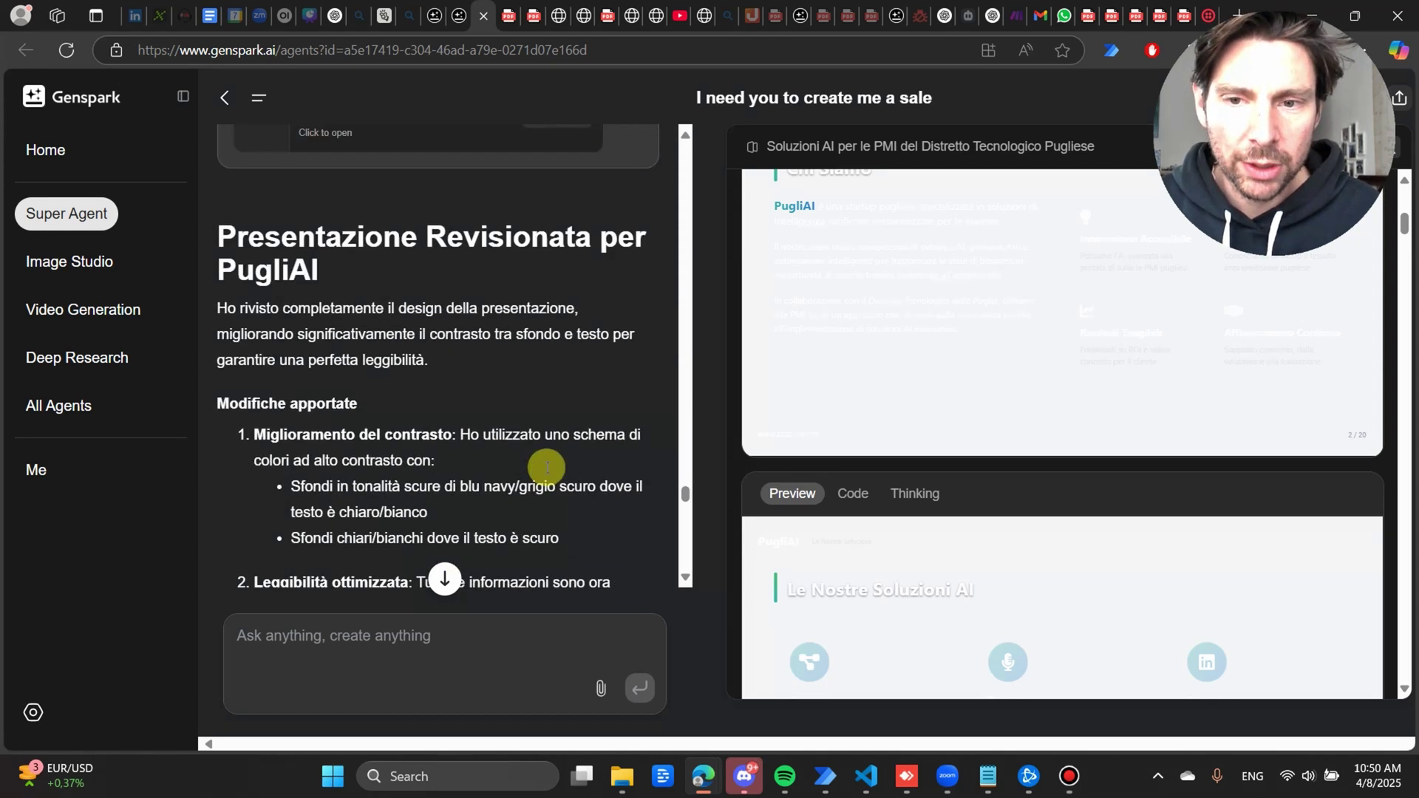
scroll(643, 307, "up", 4)
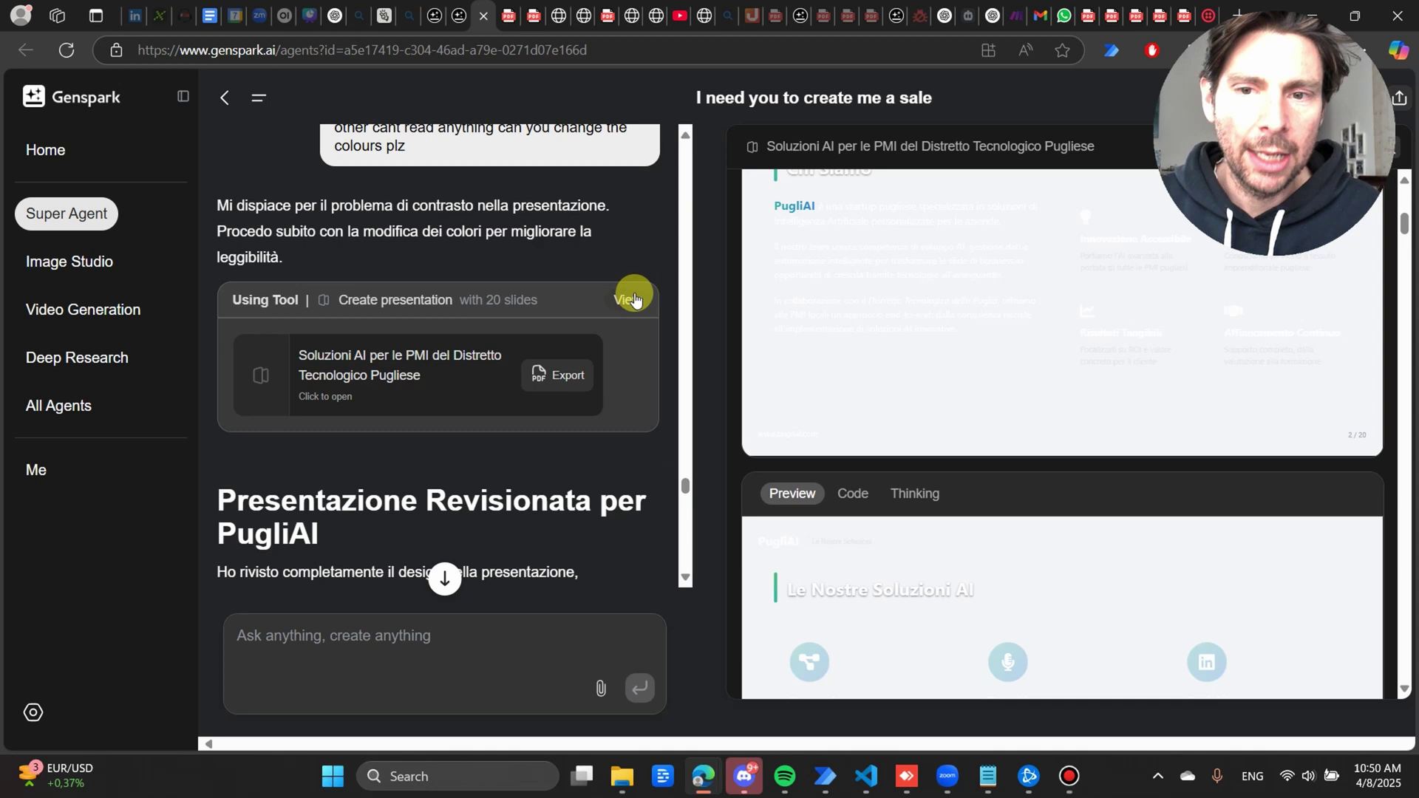
Show the revised high-contrast deck and scroll through its slide-by-slide design reasoning
left_click(635, 298)
scroll(552, 250, "up", 1)
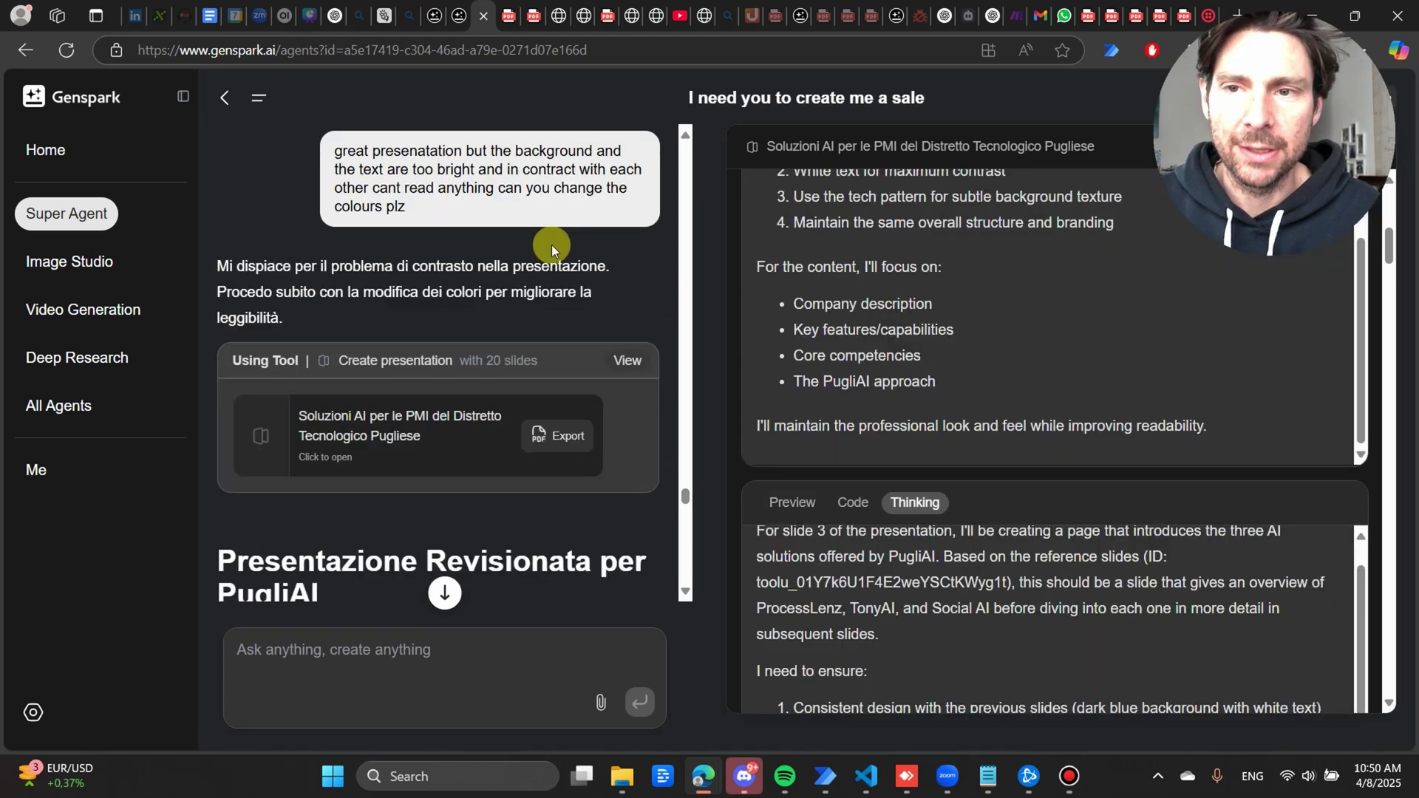
scroll(552, 250, "up", 2)
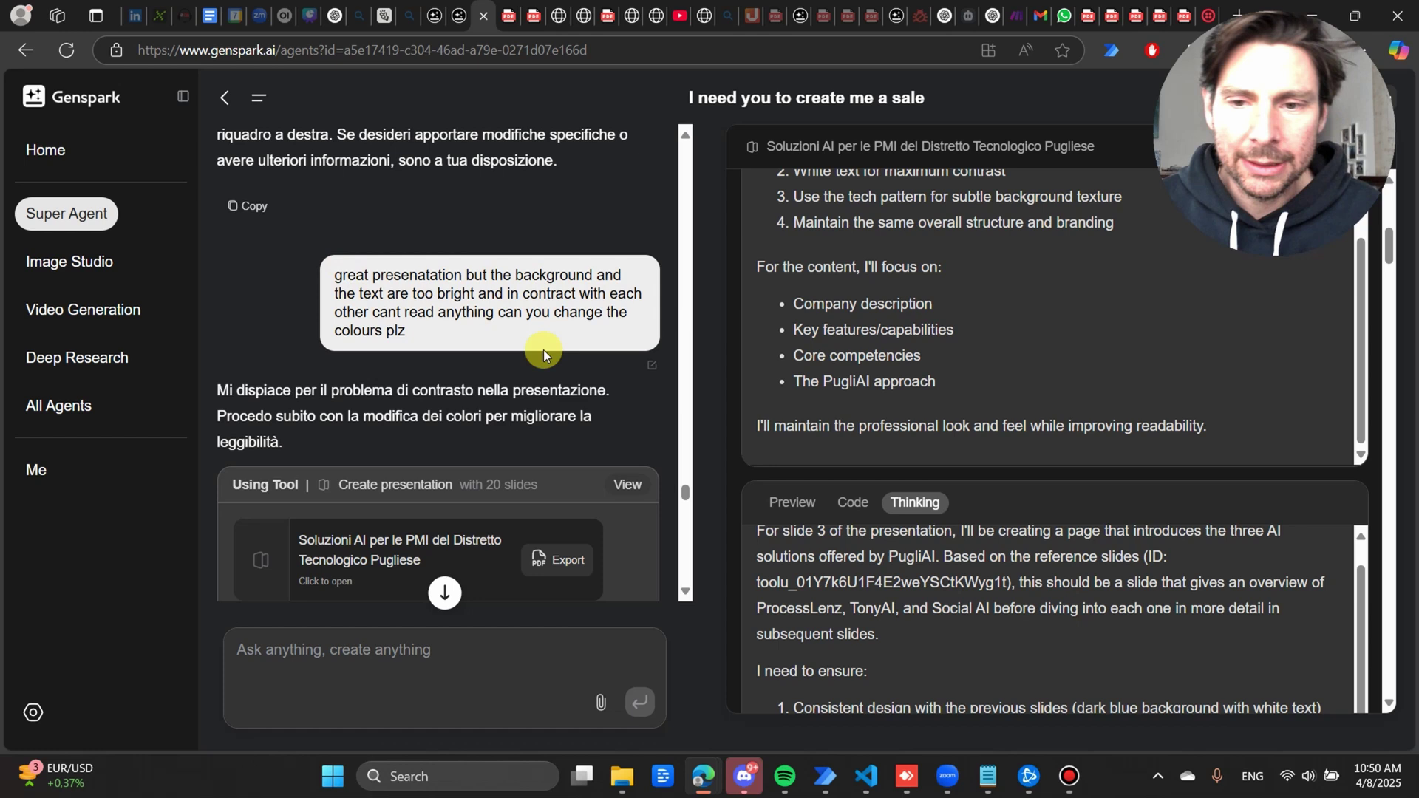
scroll(1313, 501, "down", 15)
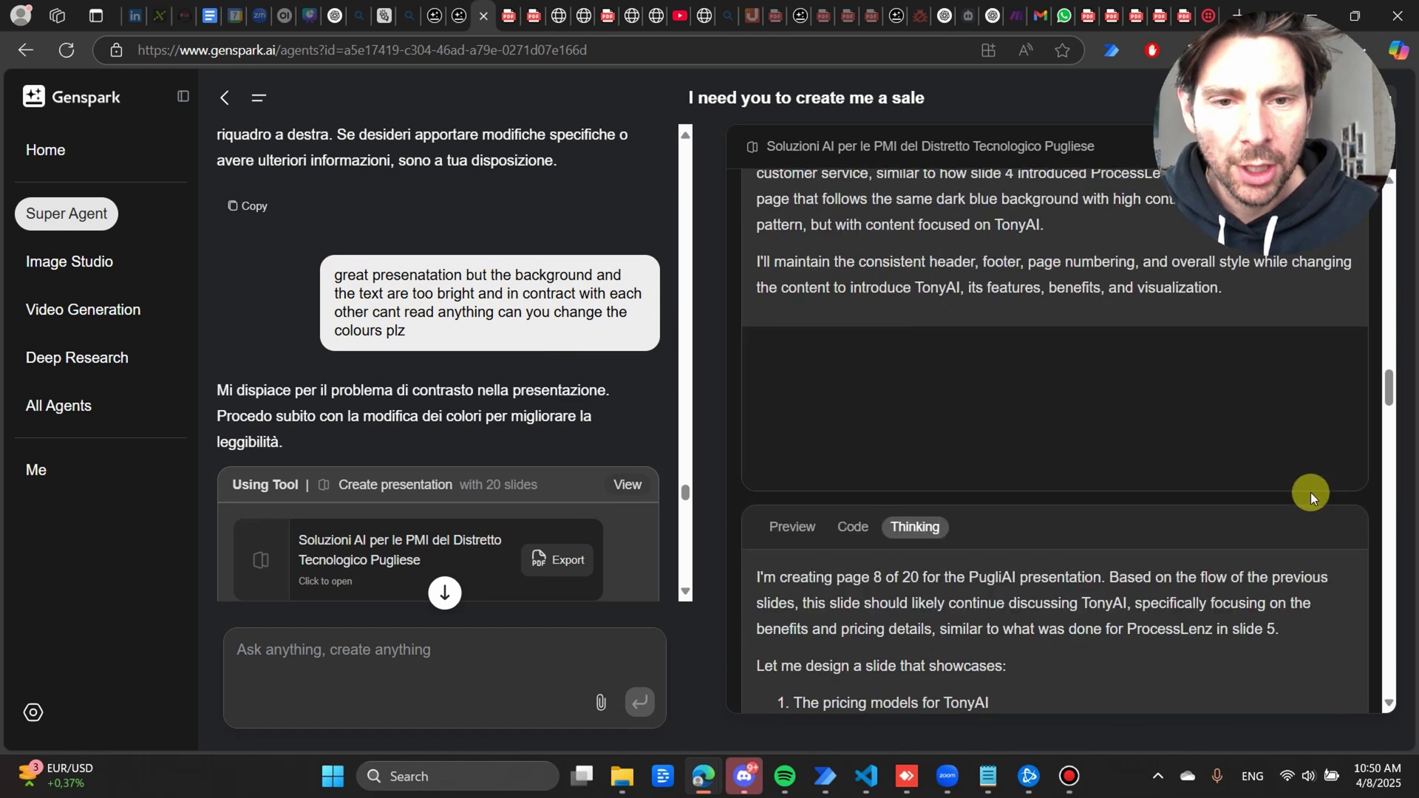
scroll(1259, 465, "down", 5)
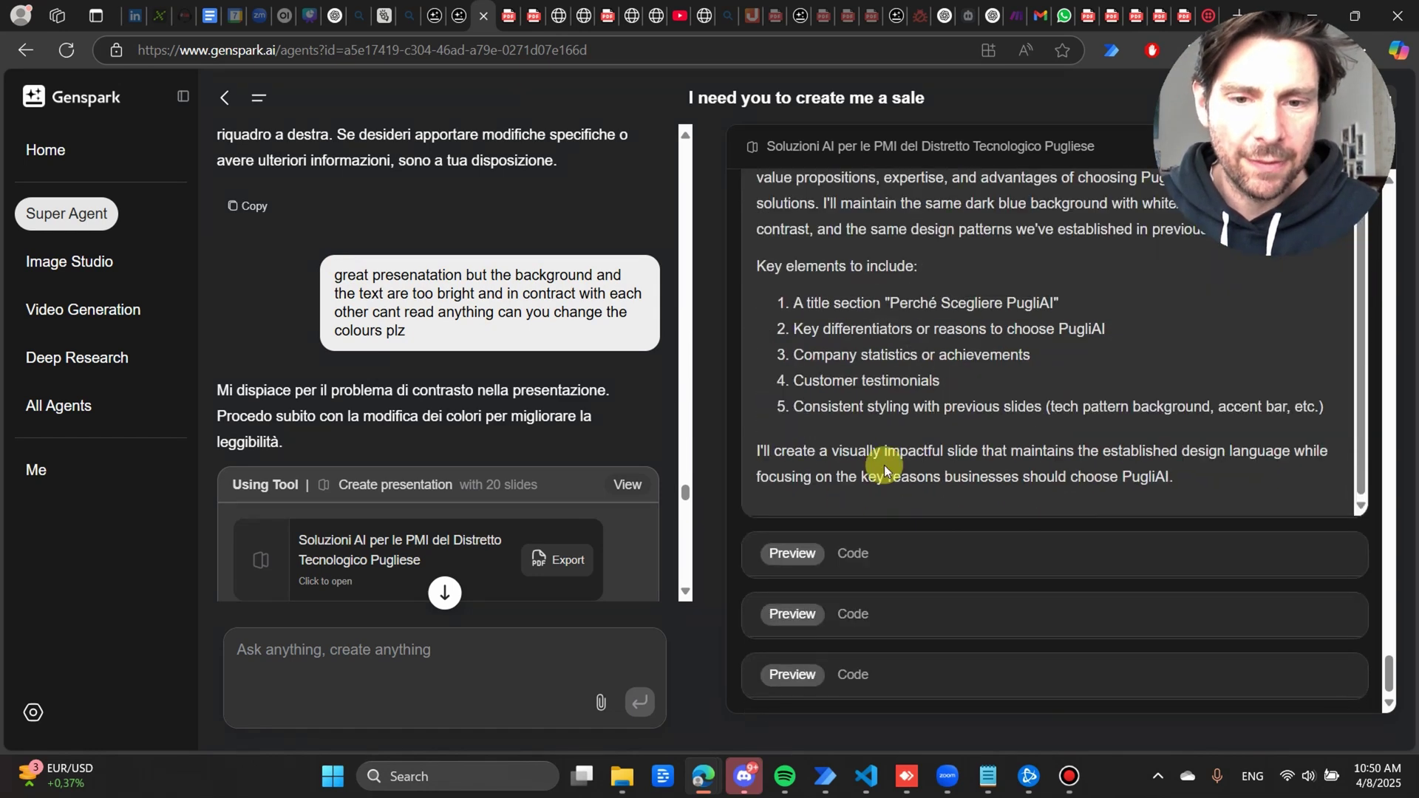
scroll(862, 400, "up", 1)
scroll(933, 334, "up", 6)
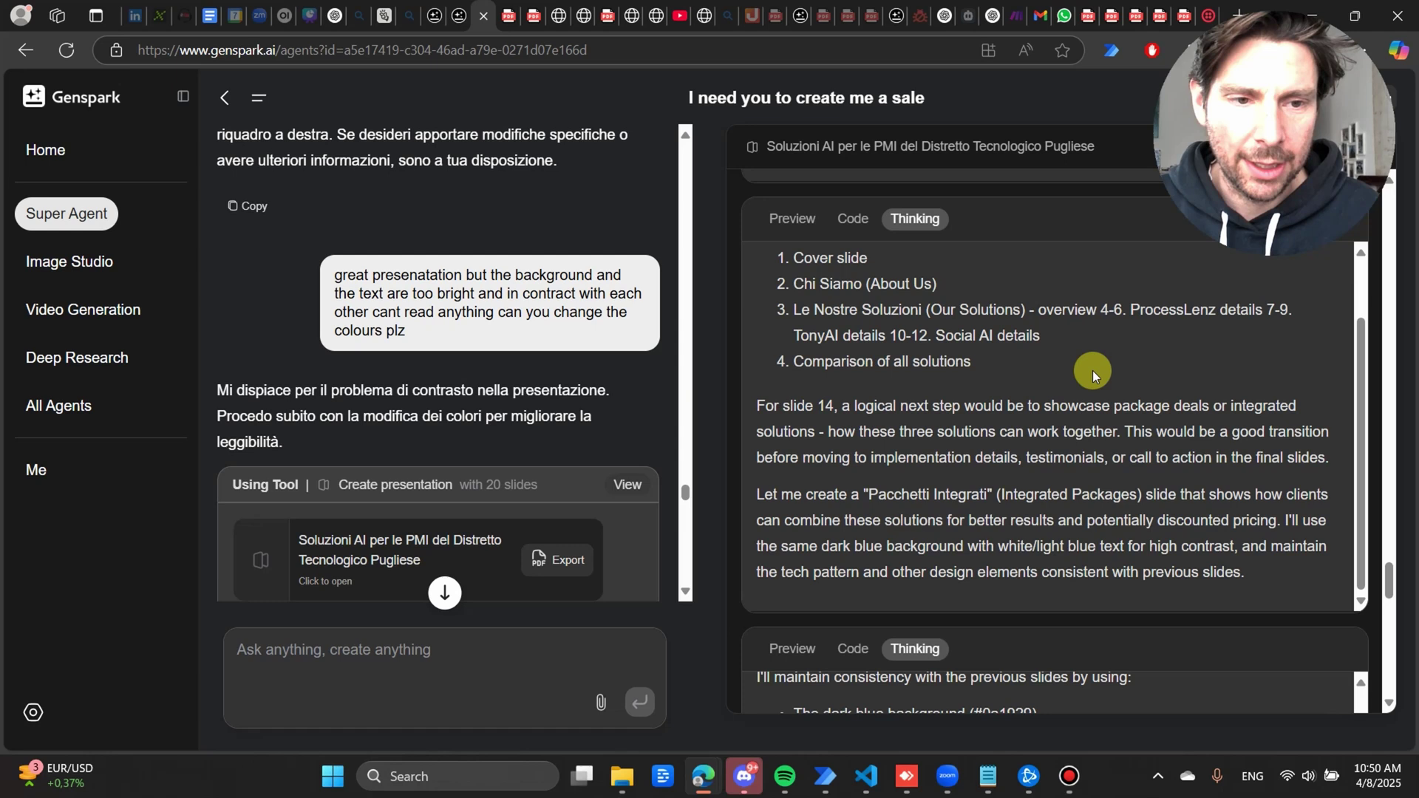
Preview the dark slides and read the 'Presentazione Revisionata per PugliAI' contrast-fix summary
left_click(773, 527)
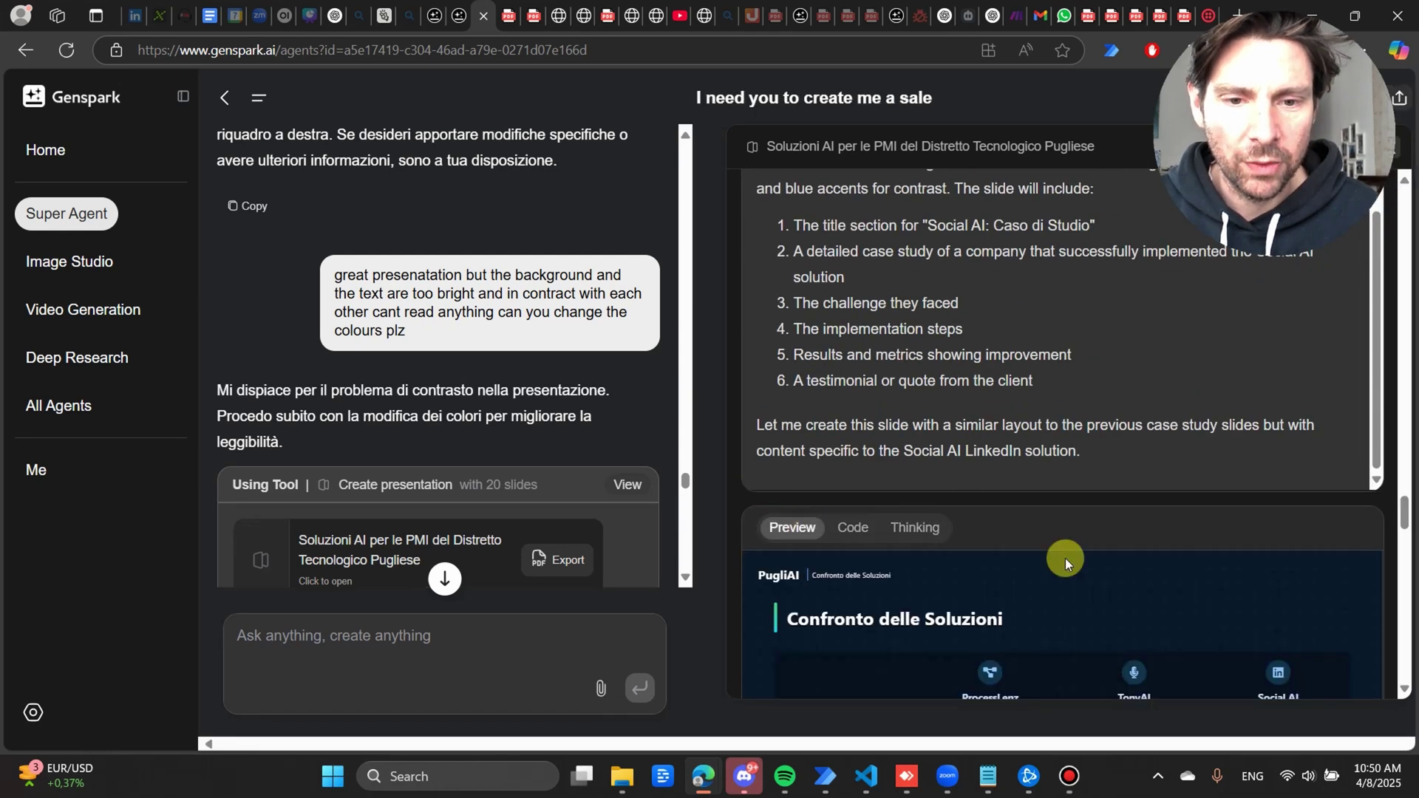
scroll(982, 555, "down", 5)
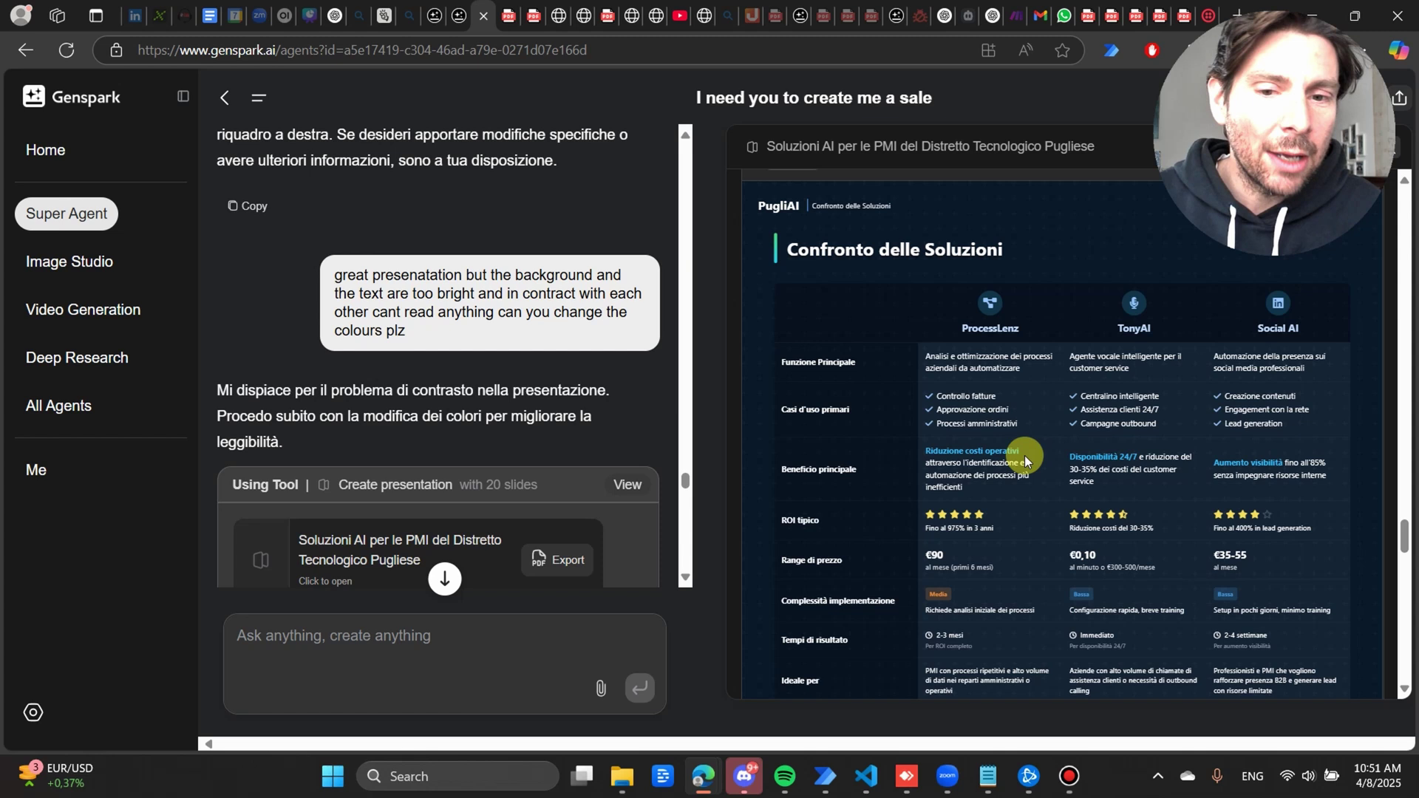
scroll(1109, 444, "up", 5)
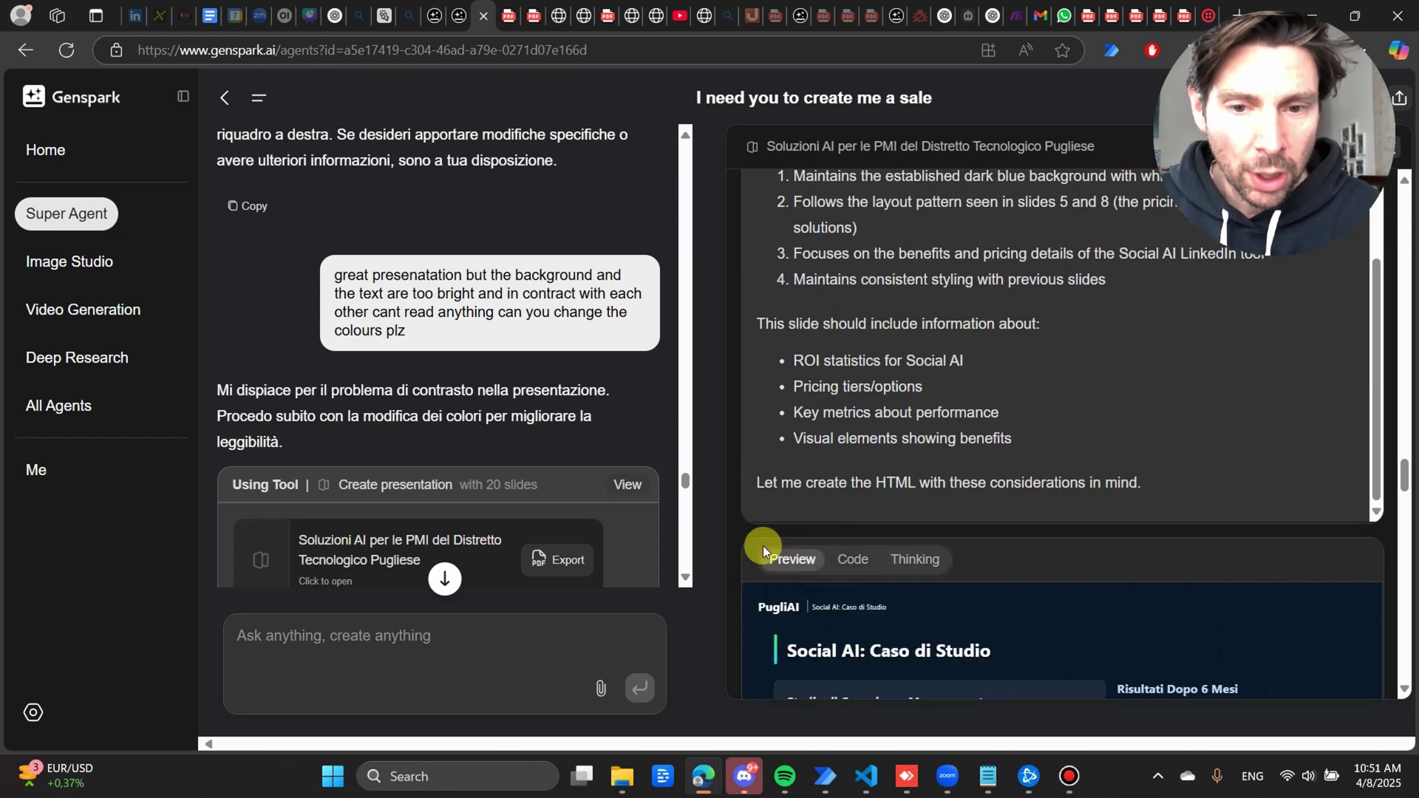
scroll(1197, 517, "down", 5)
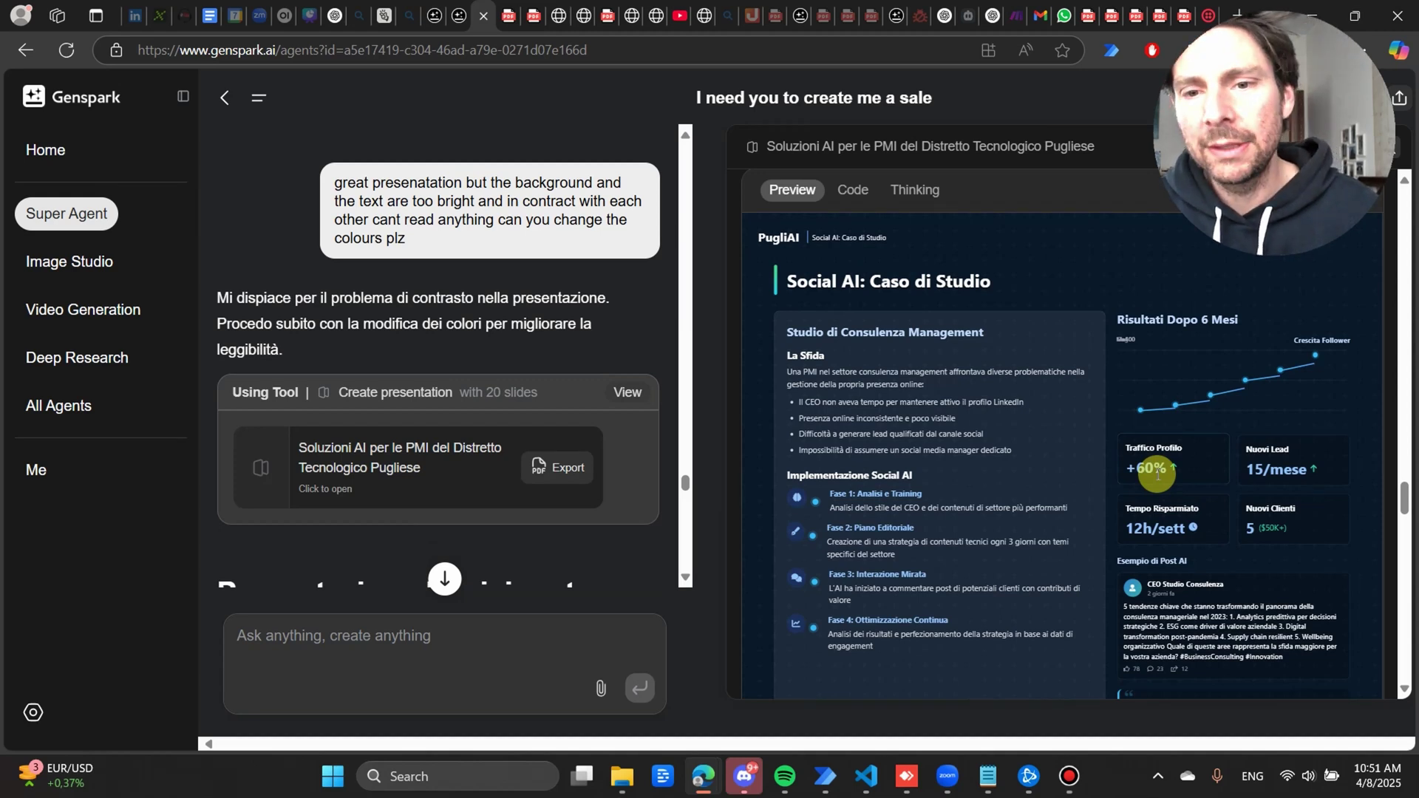
scroll(517, 399, "down", 5)
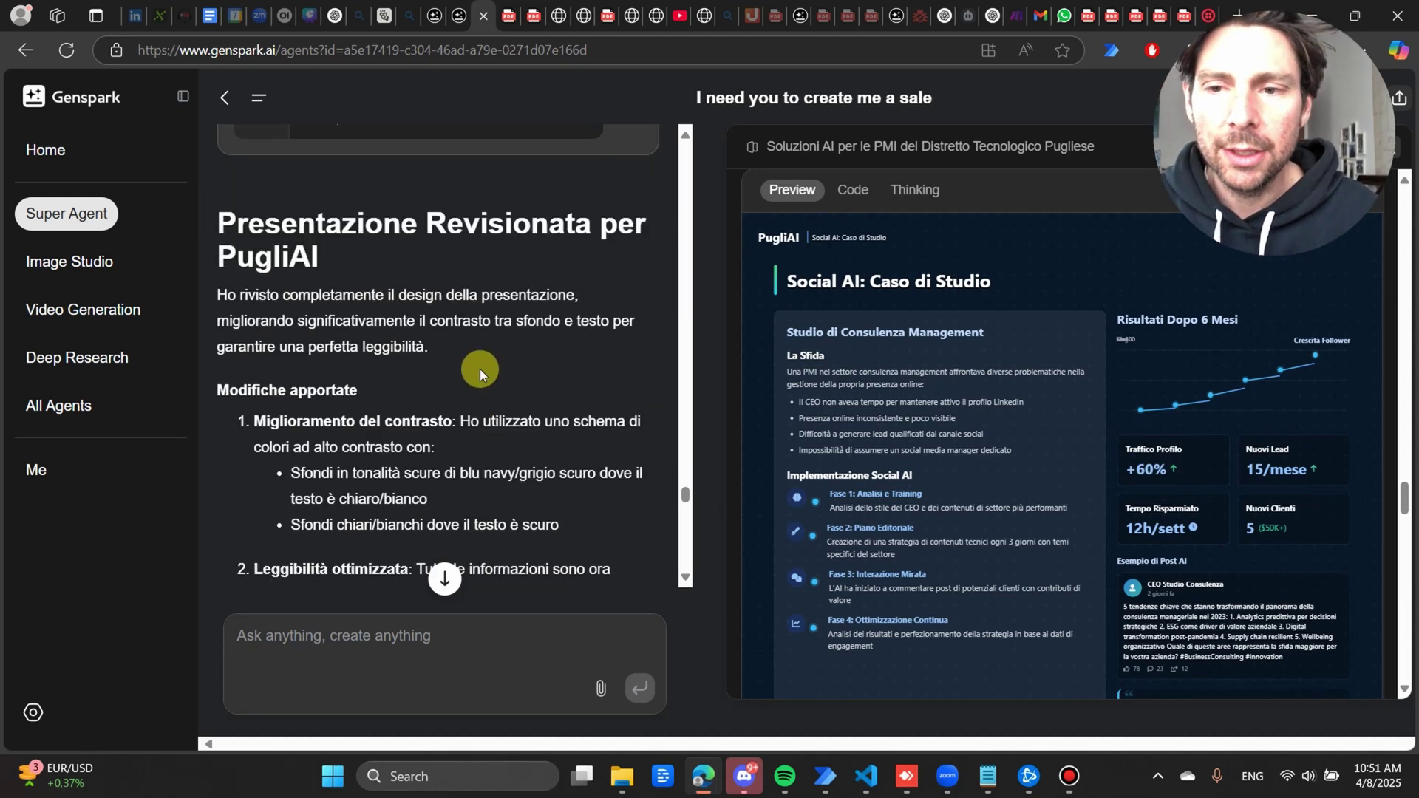
scroll(479, 374, "down", 15)
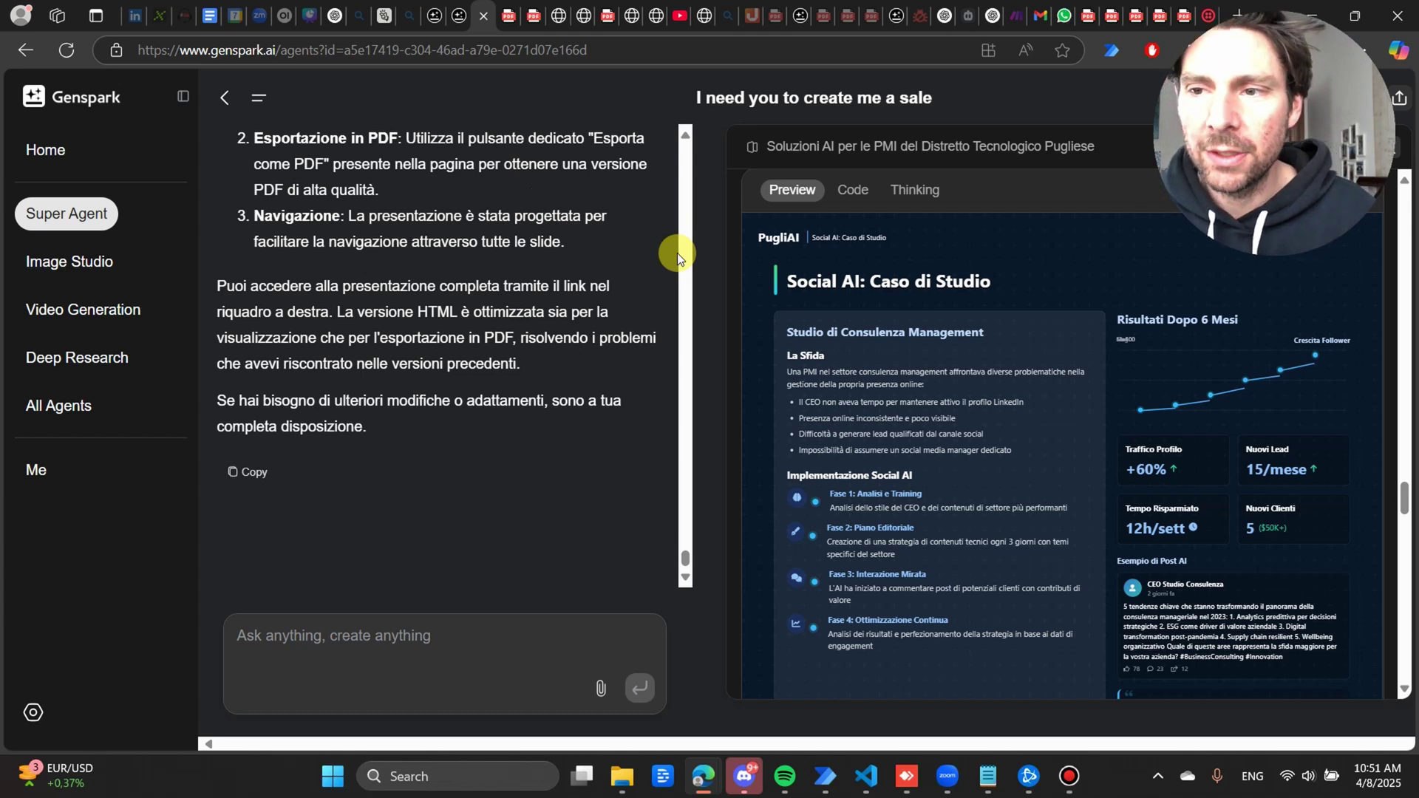
Open Image Studio's Generate Image tool, check the Mixture-of-Agents model list, then focus the prompt
left_click(111, 264)
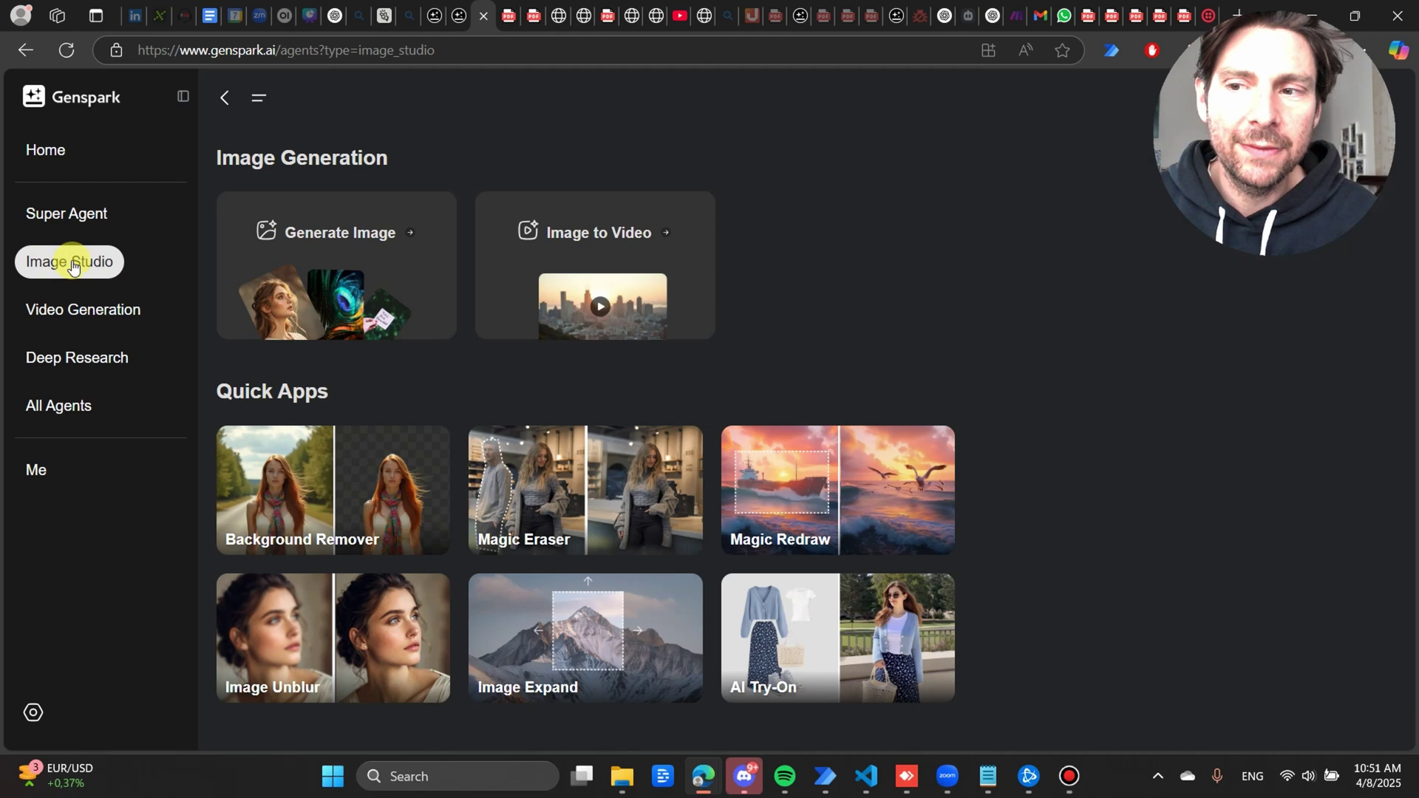
left_click(354, 271)
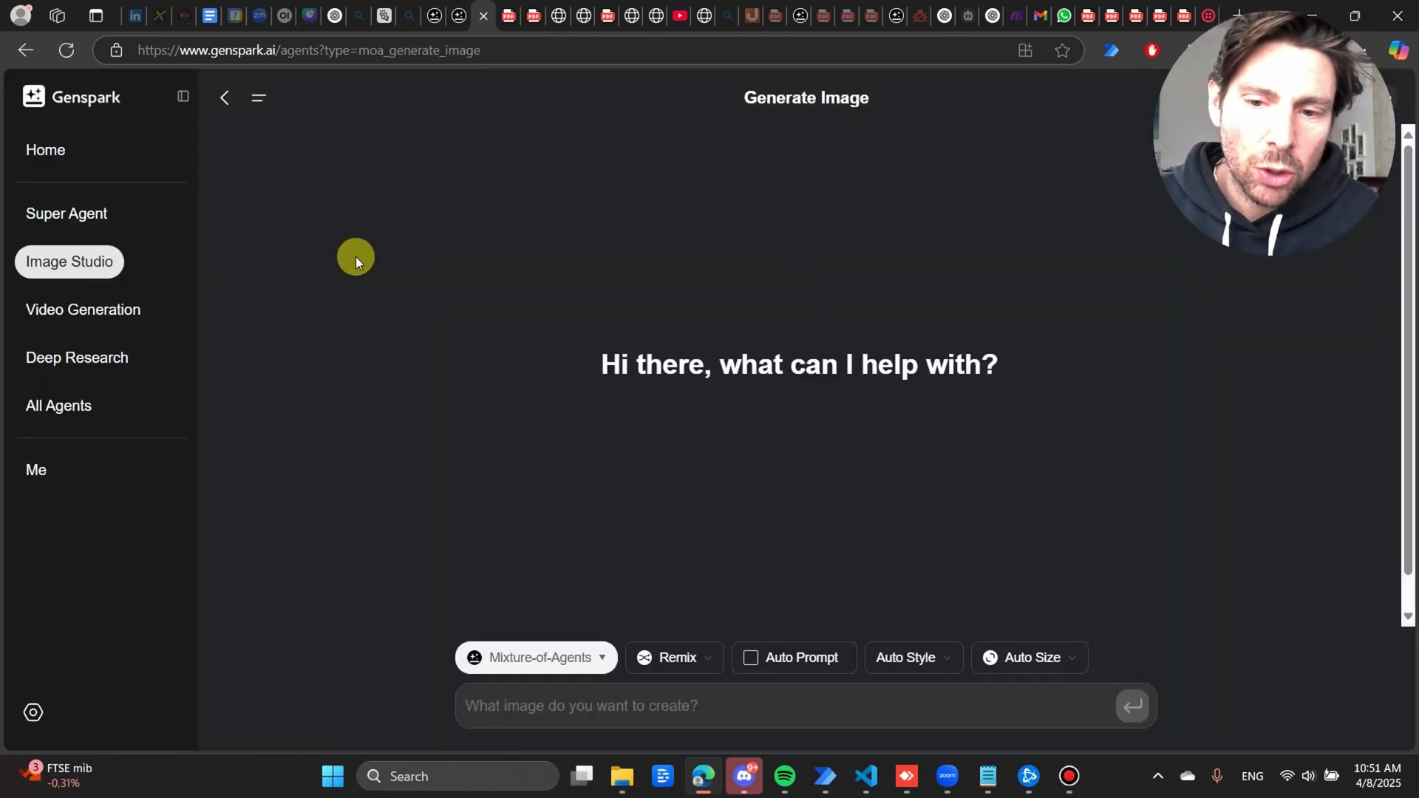
left_click(582, 656)
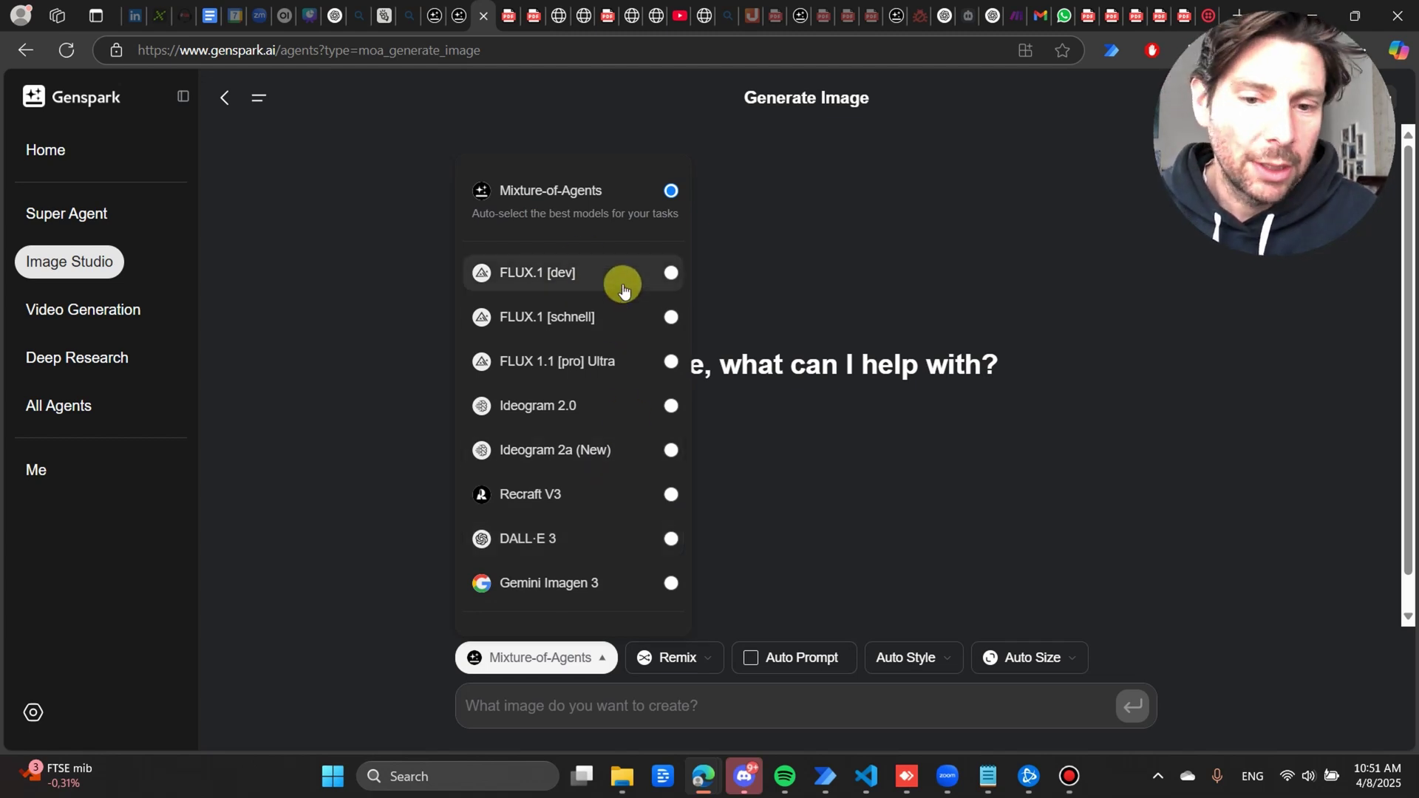
left_click(809, 664)
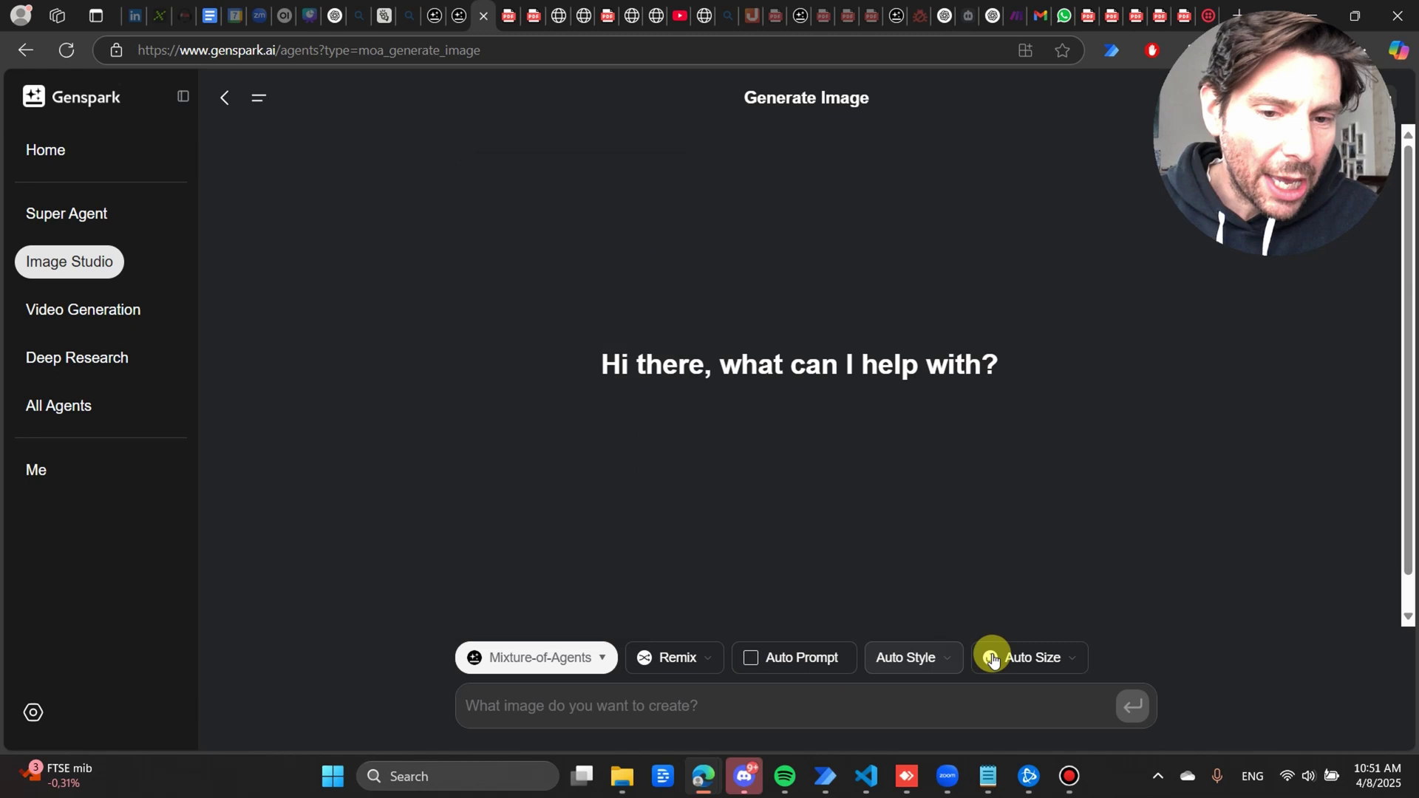
left_click(841, 700)
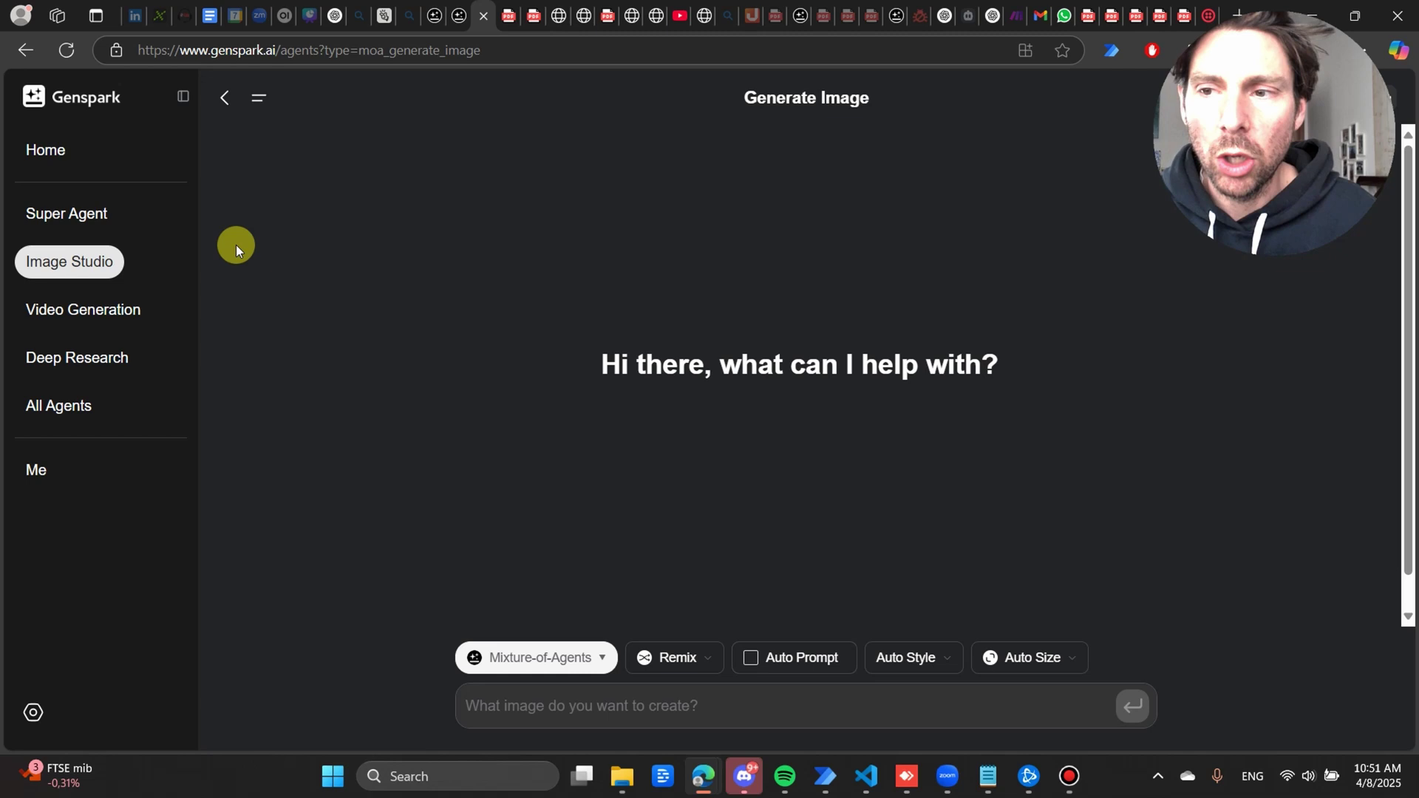
Leave the image generator for the Image Studio overview with Generate Image, Image to Video and Quick Apps
left_click(225, 97)
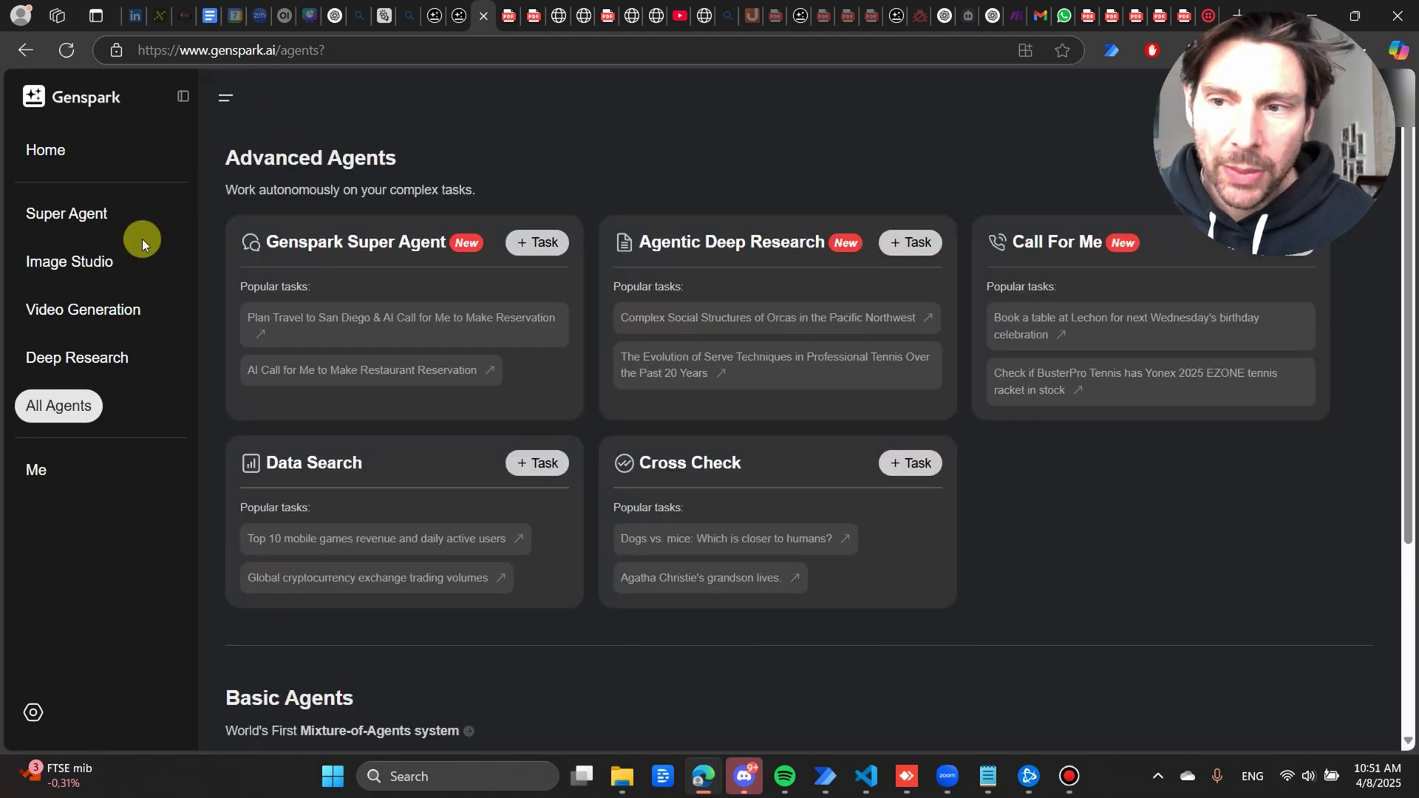
left_click(66, 261)
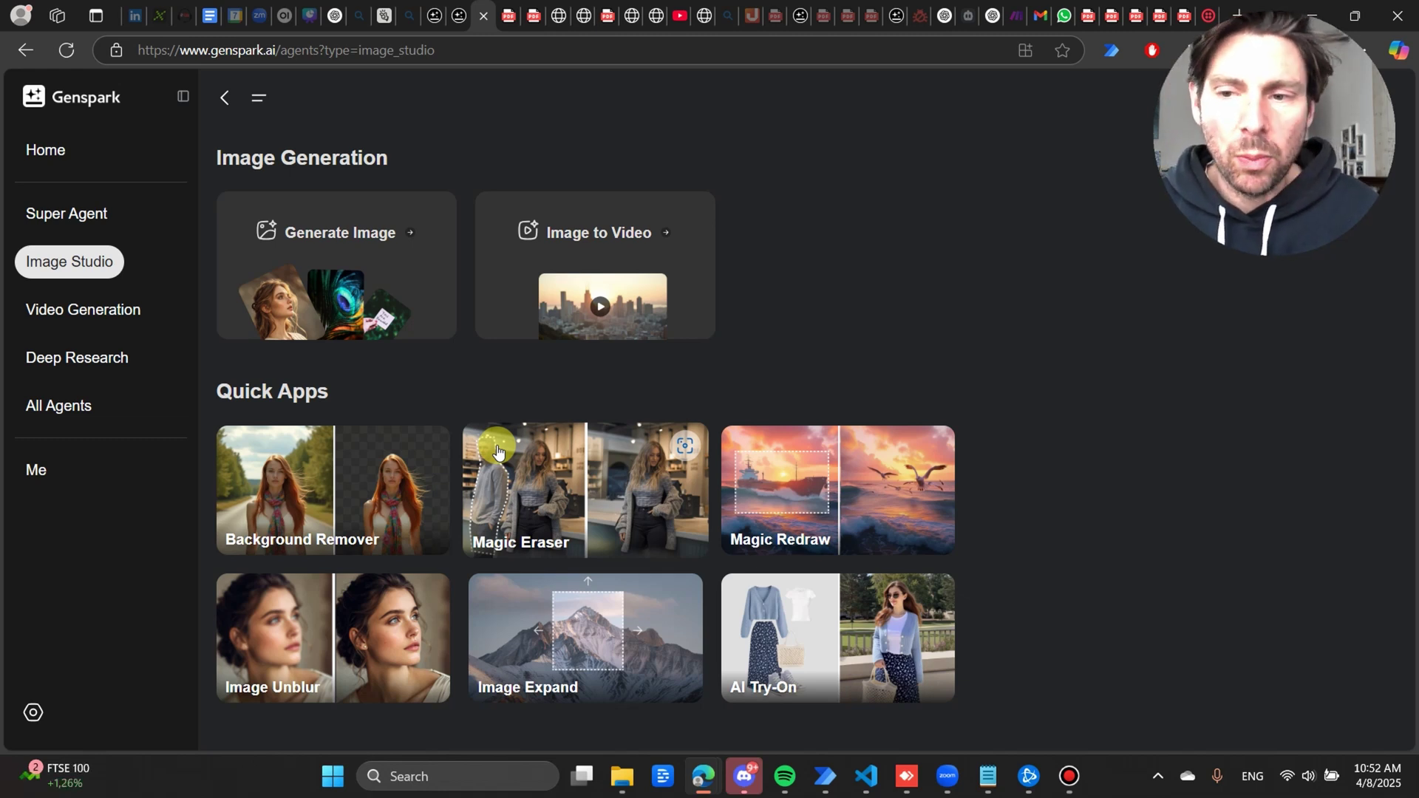
Look over Video Generation's Kling V1.6 model list, then go to the Agentic Deep Research agent
left_click(89, 312)
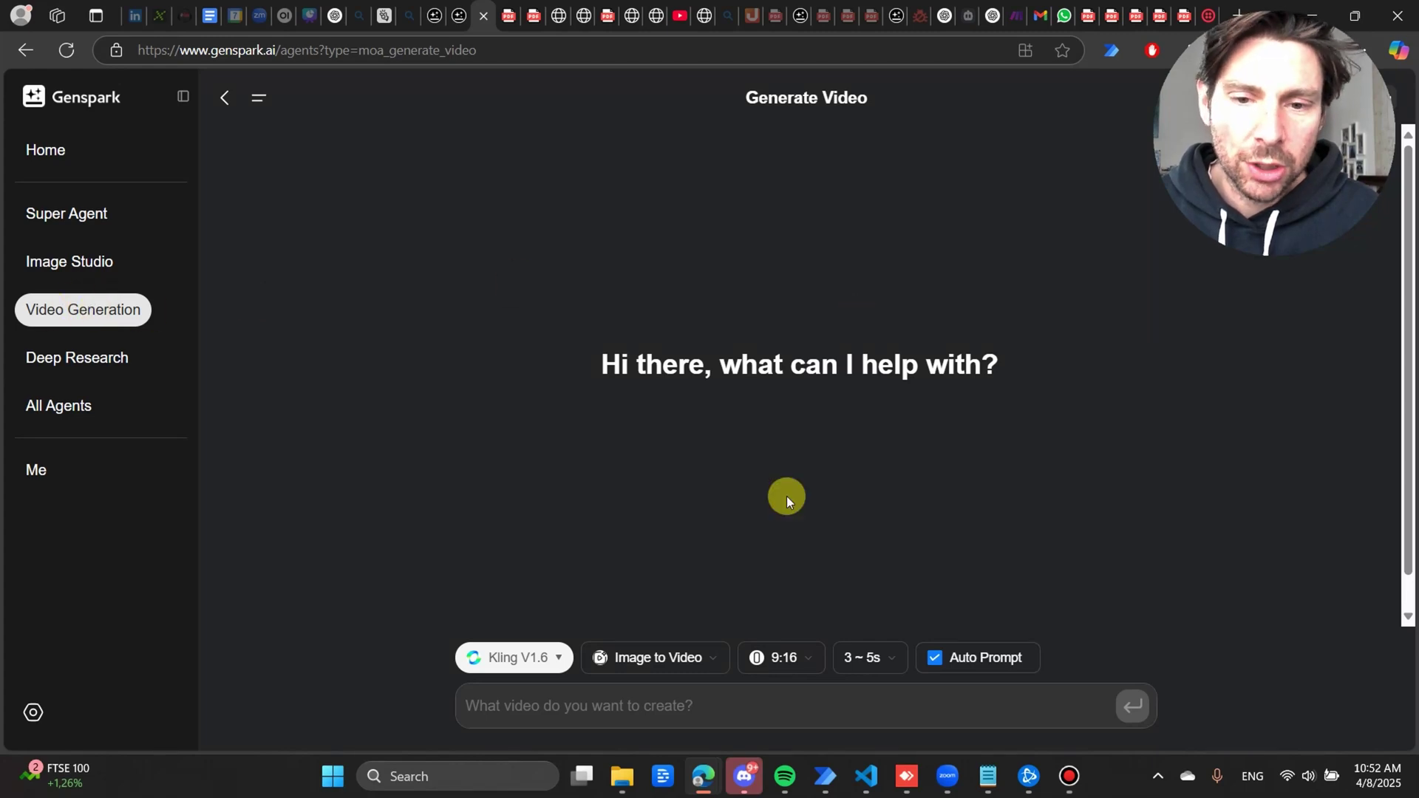
left_click(529, 658)
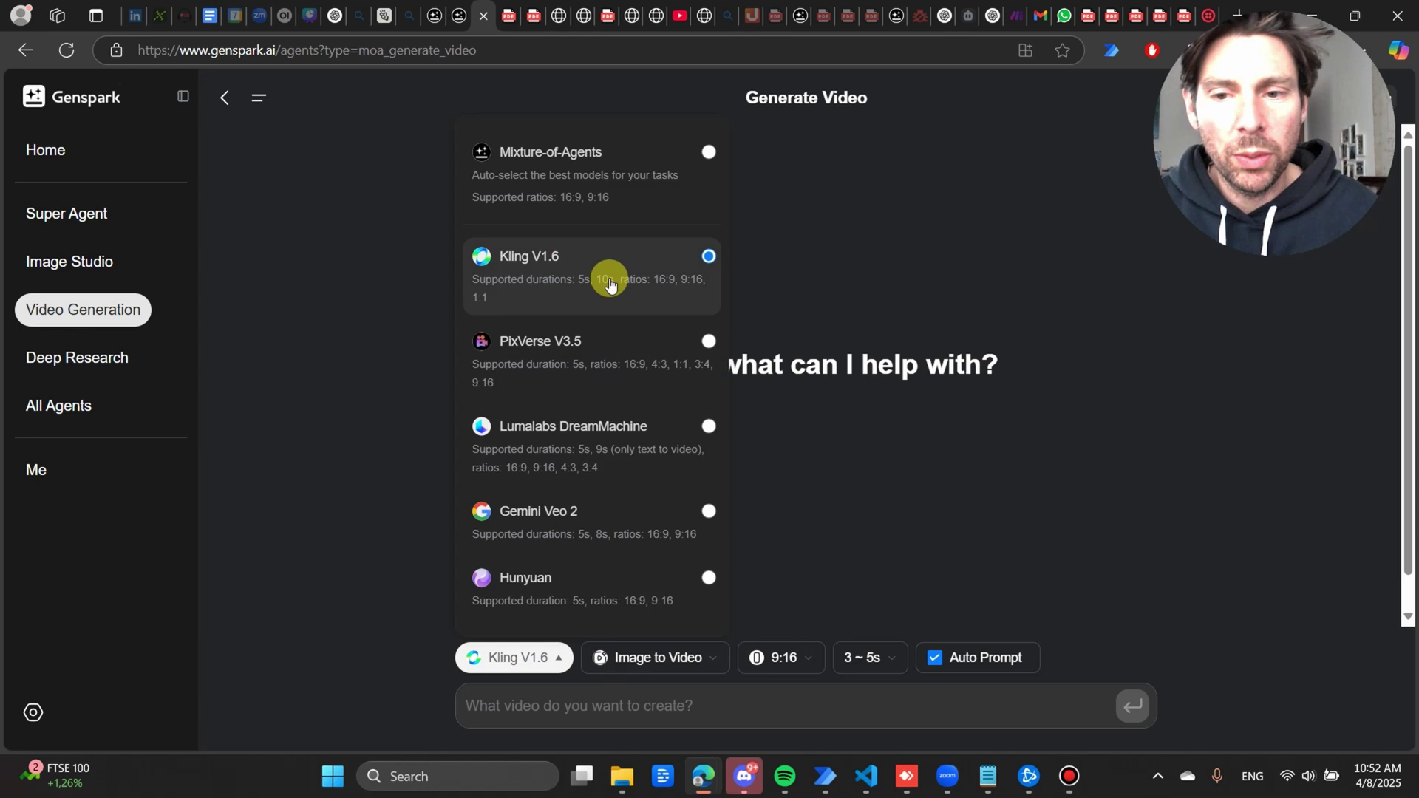
left_click(92, 358)
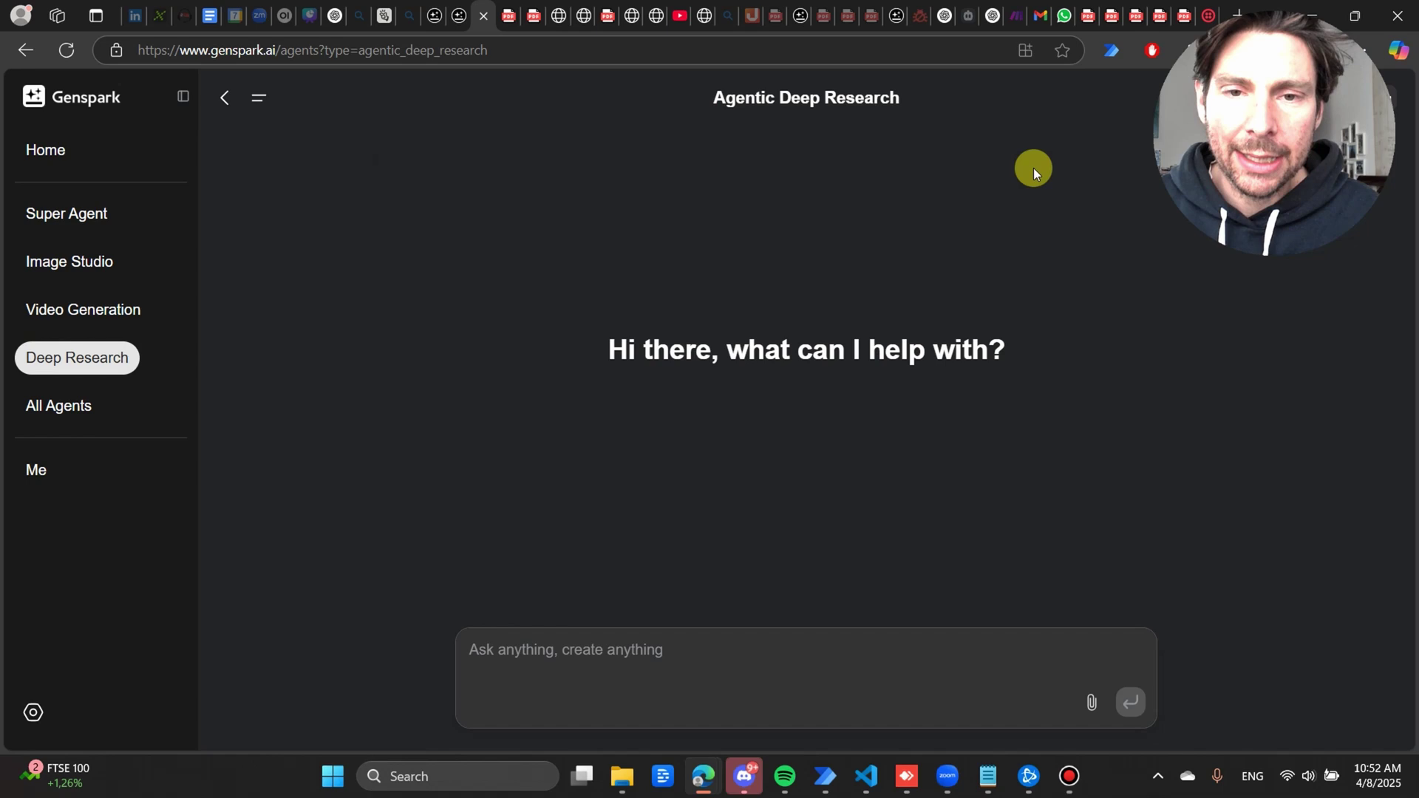
View the Buy More Credits plan pricing from the Me profile, then go to All Agents
left_click(56, 476)
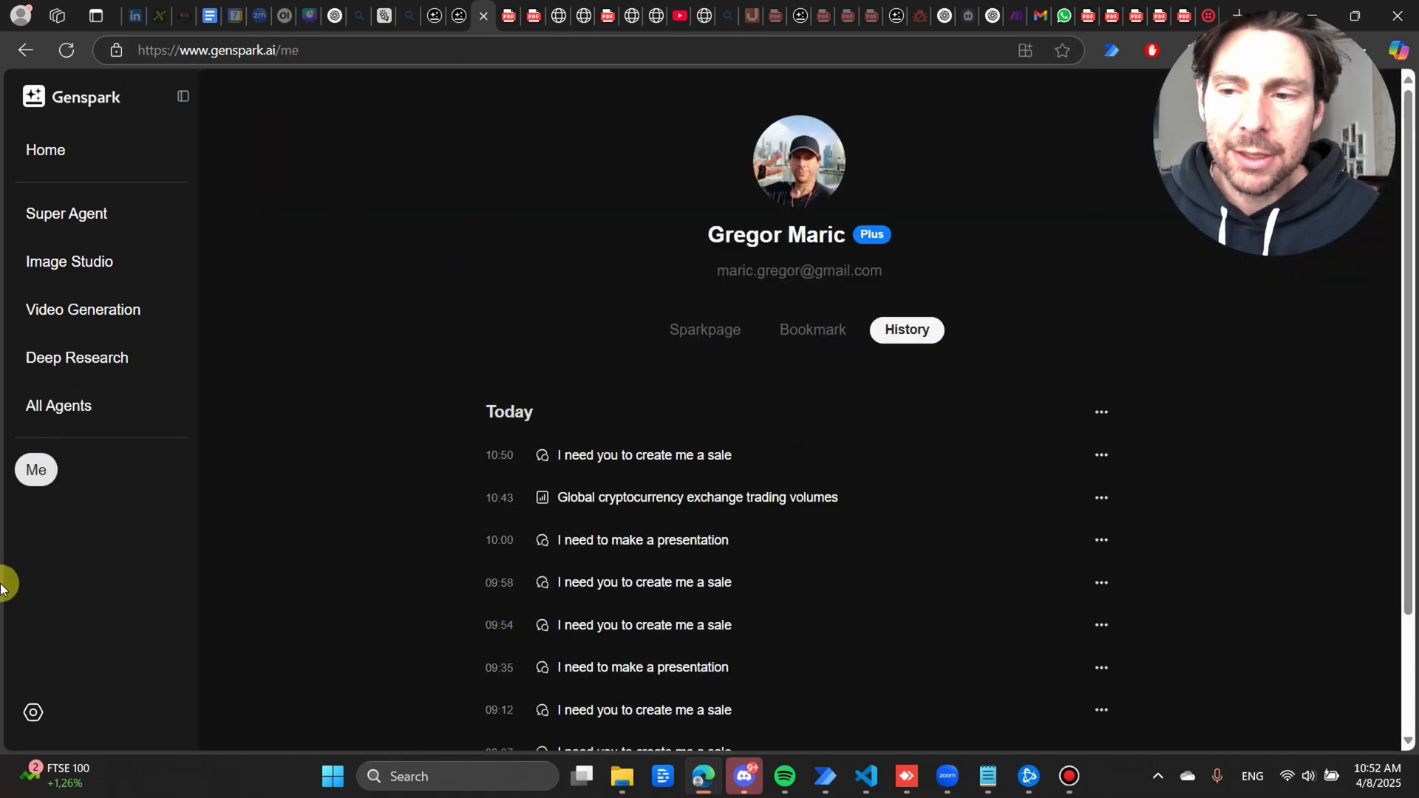
left_click(33, 711)
left_click(114, 483)
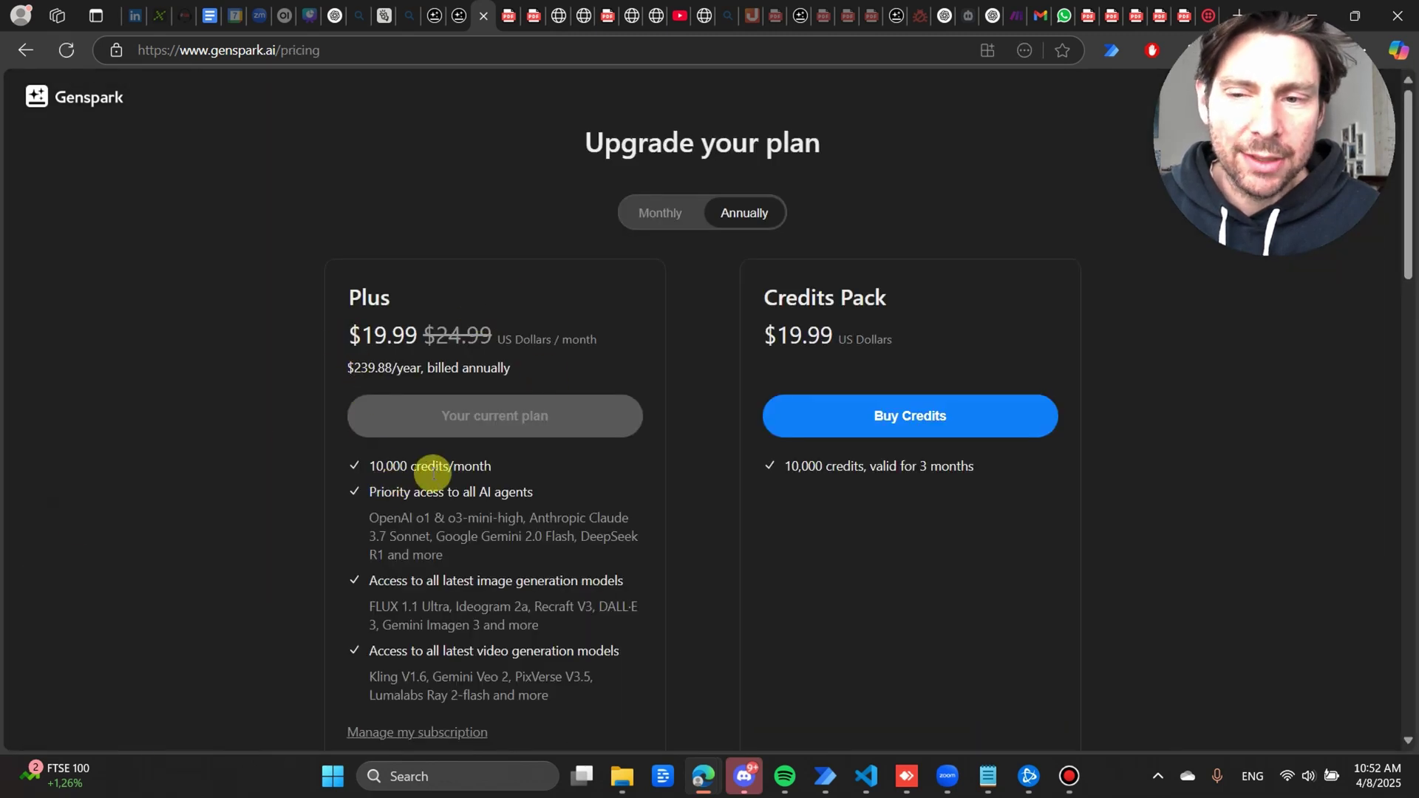
left_click(16, 54)
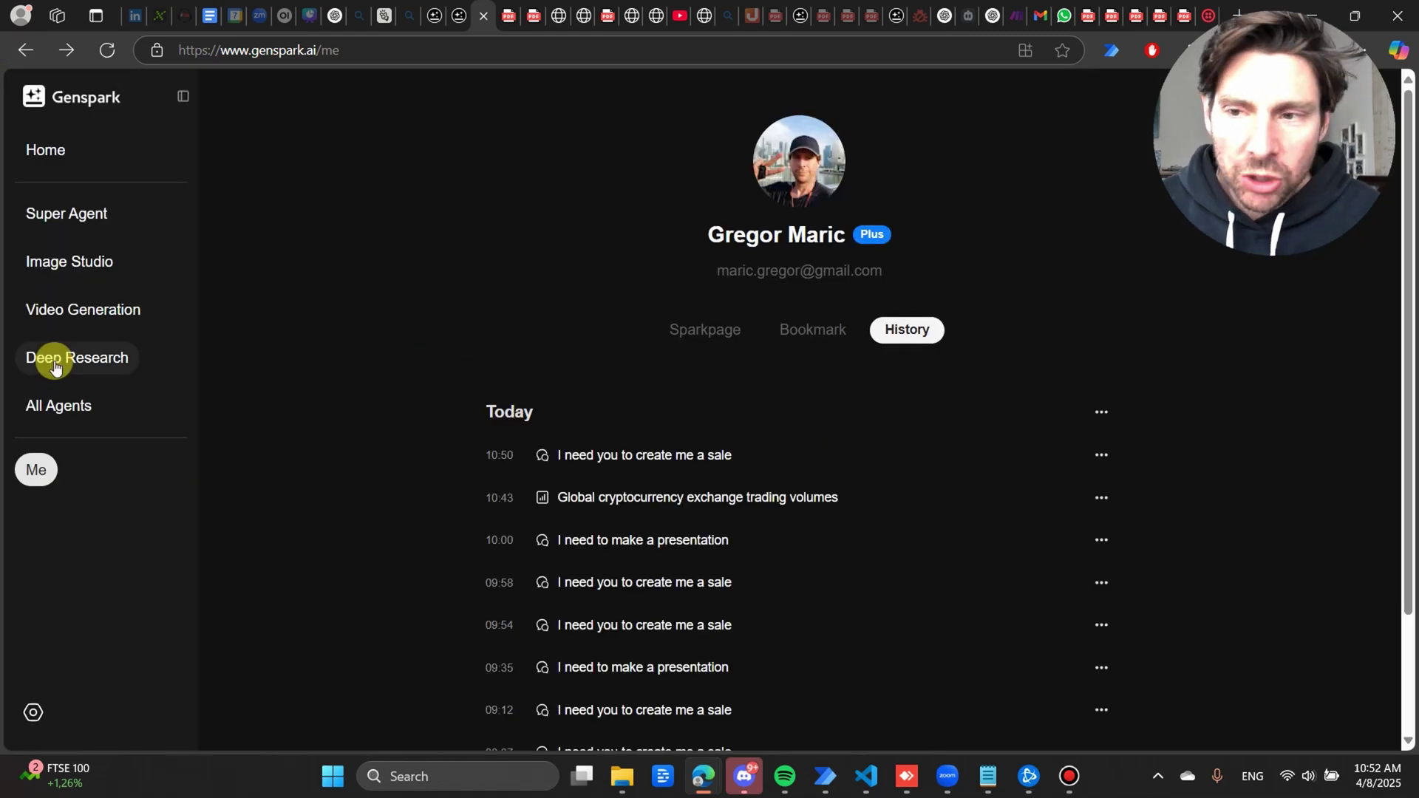
left_click(62, 408)
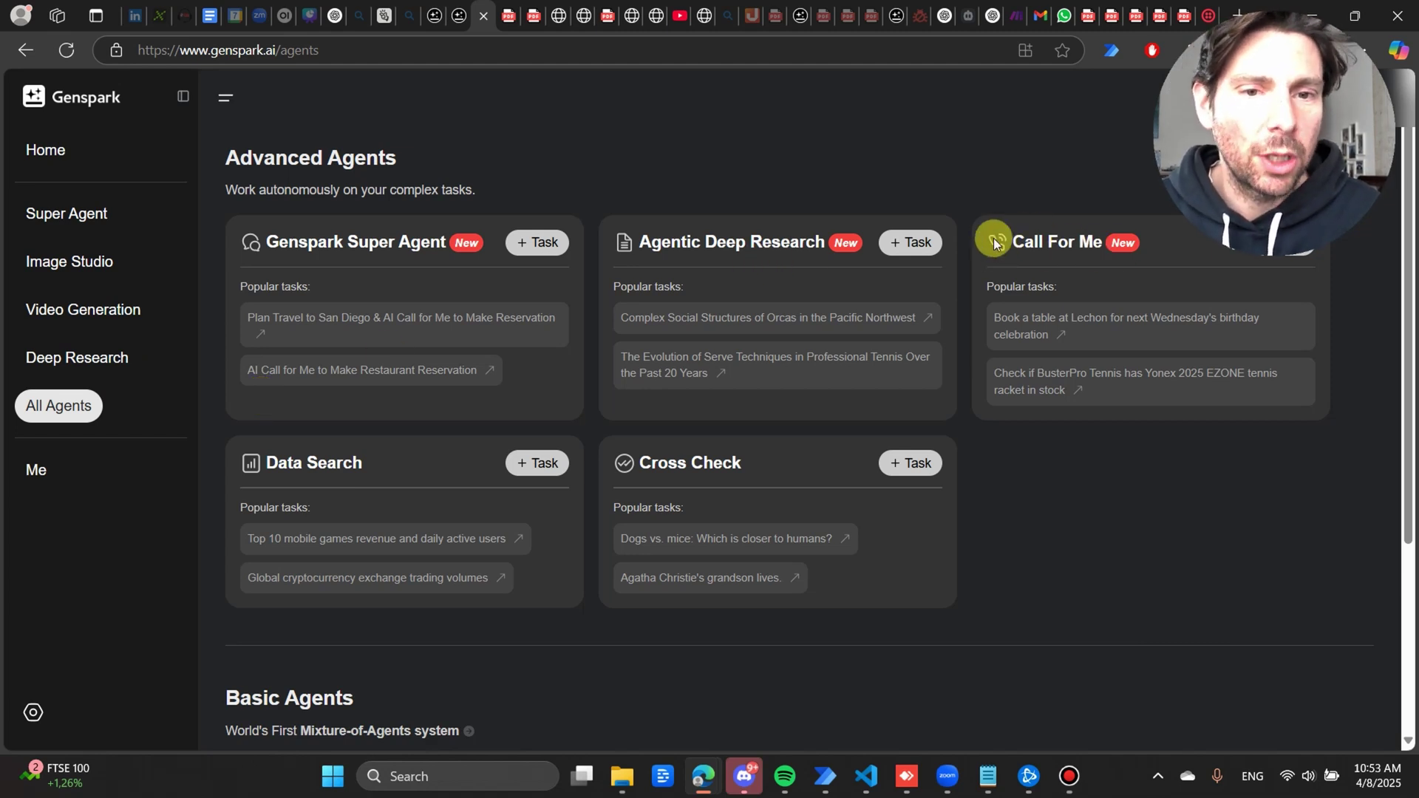
Highlight the Call For Me card's tasks, then visit Super Agent, All Agents and the Me profile
left_click_drag(1018, 243, 1245, 397)
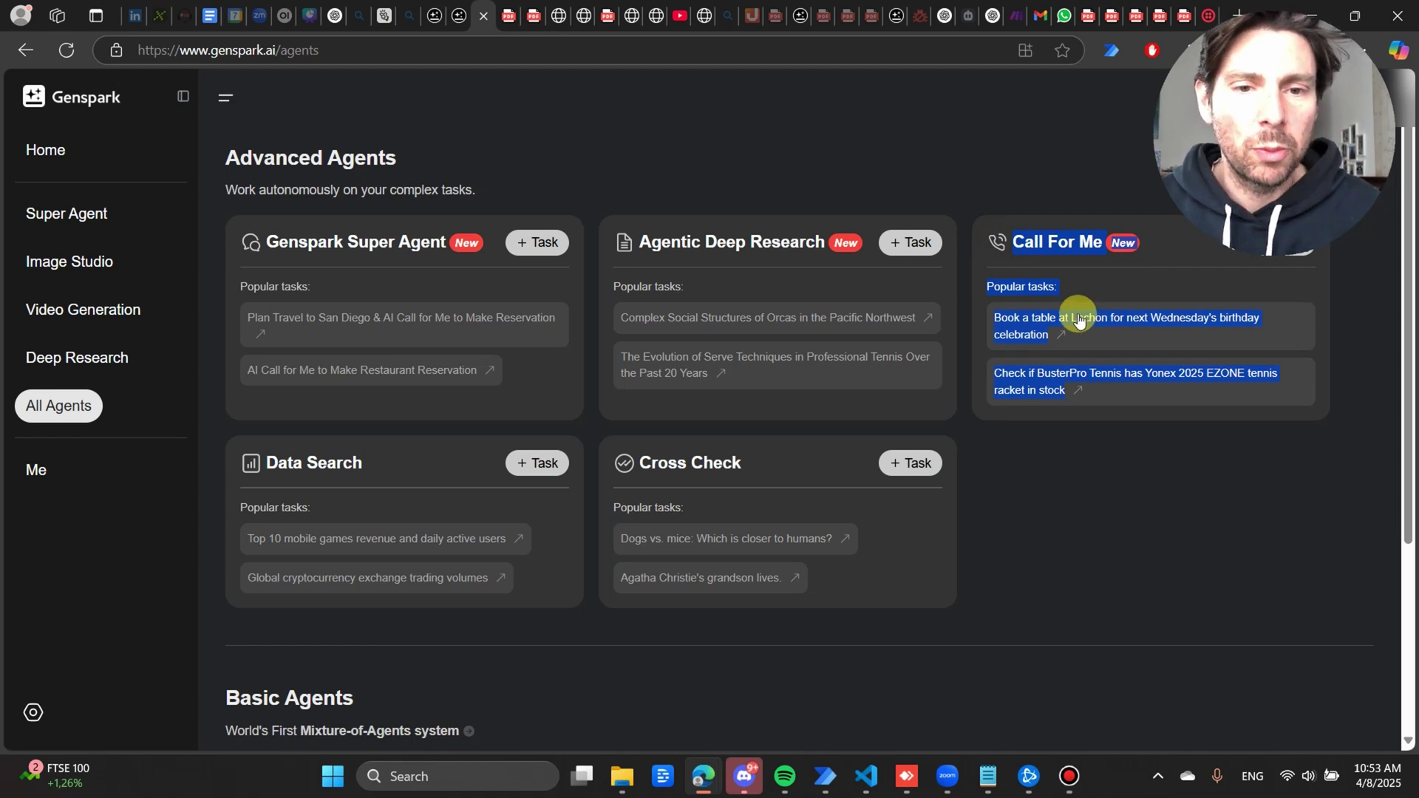
left_click(58, 213)
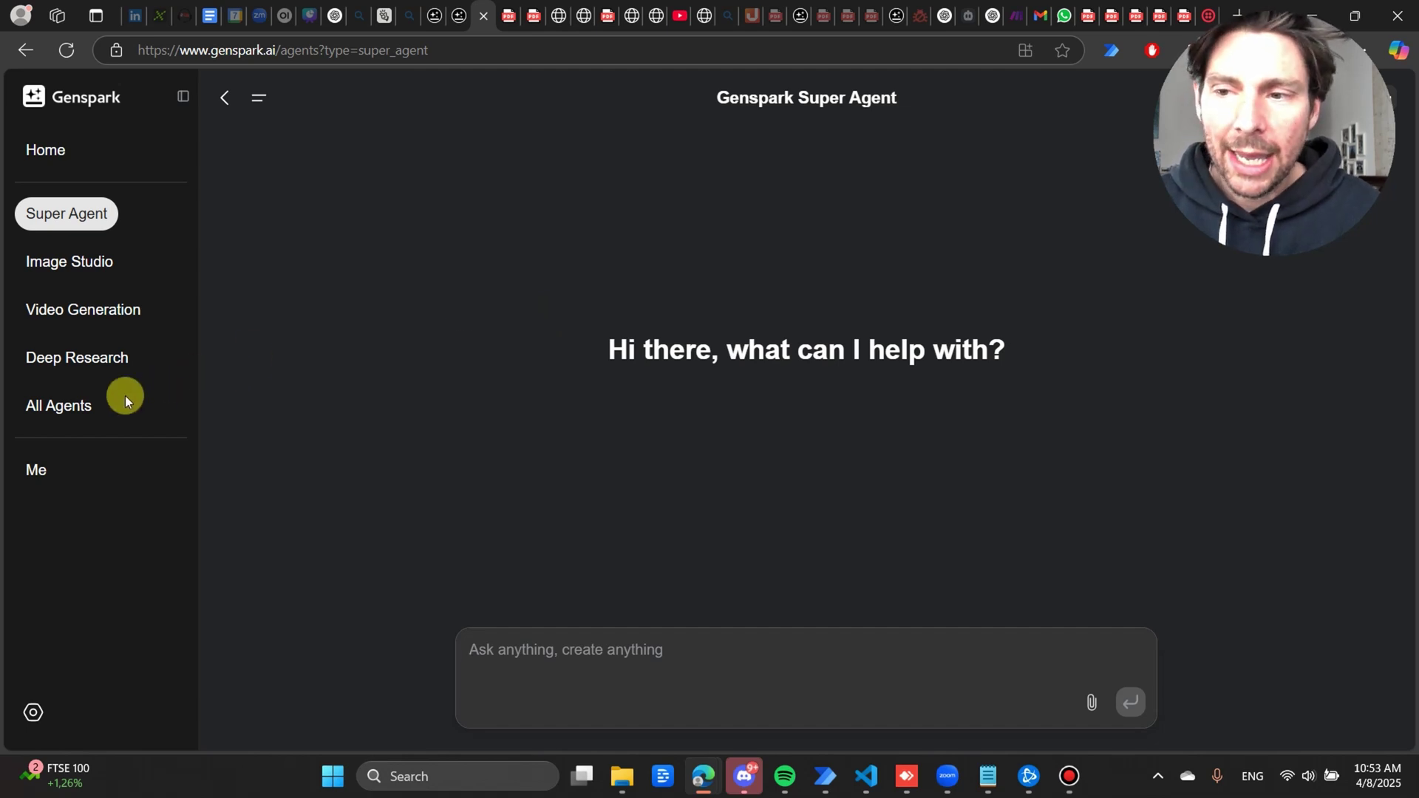
left_click(85, 403)
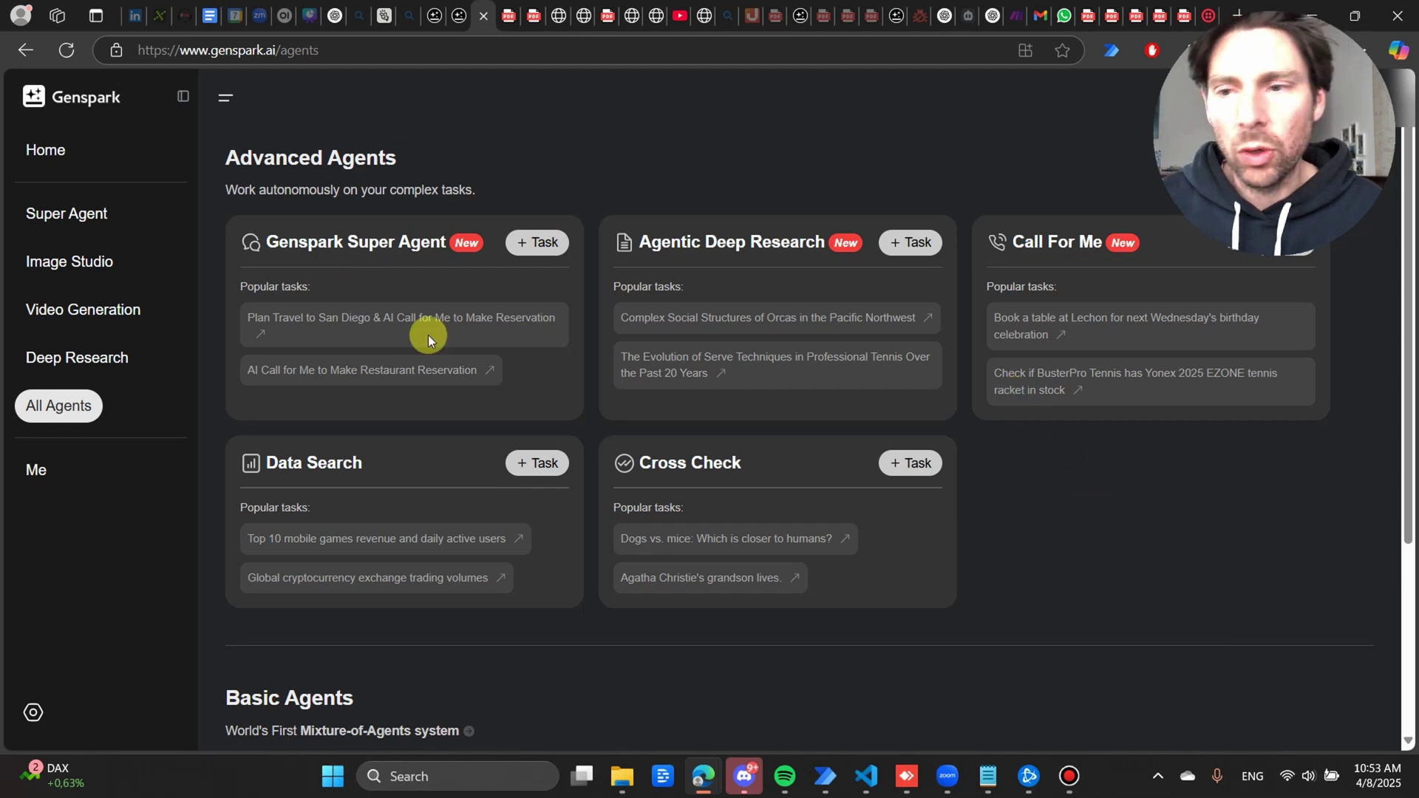
left_click(34, 477)
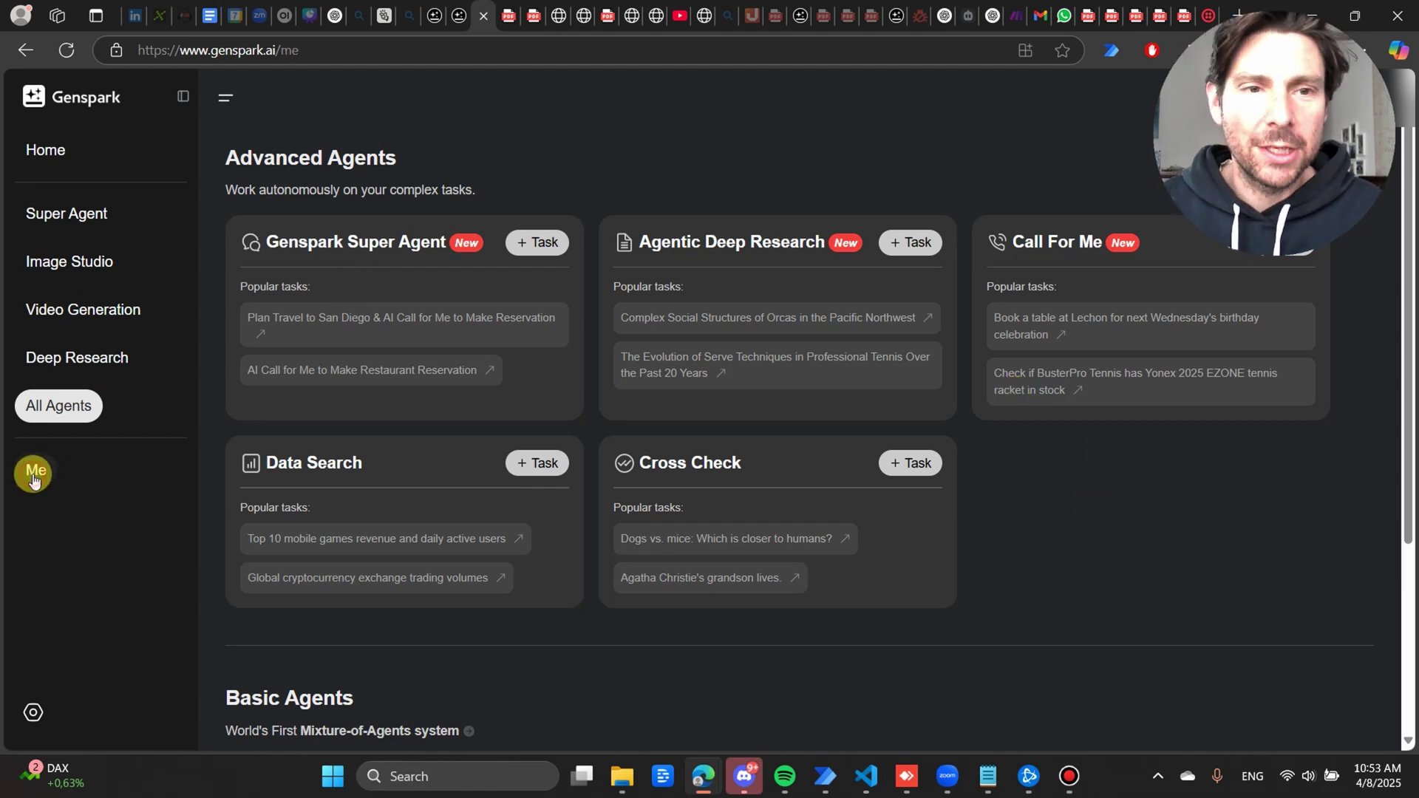
Go from Super Agent back to the Genspark home page with its prompt box and shortcuts
left_click(89, 215)
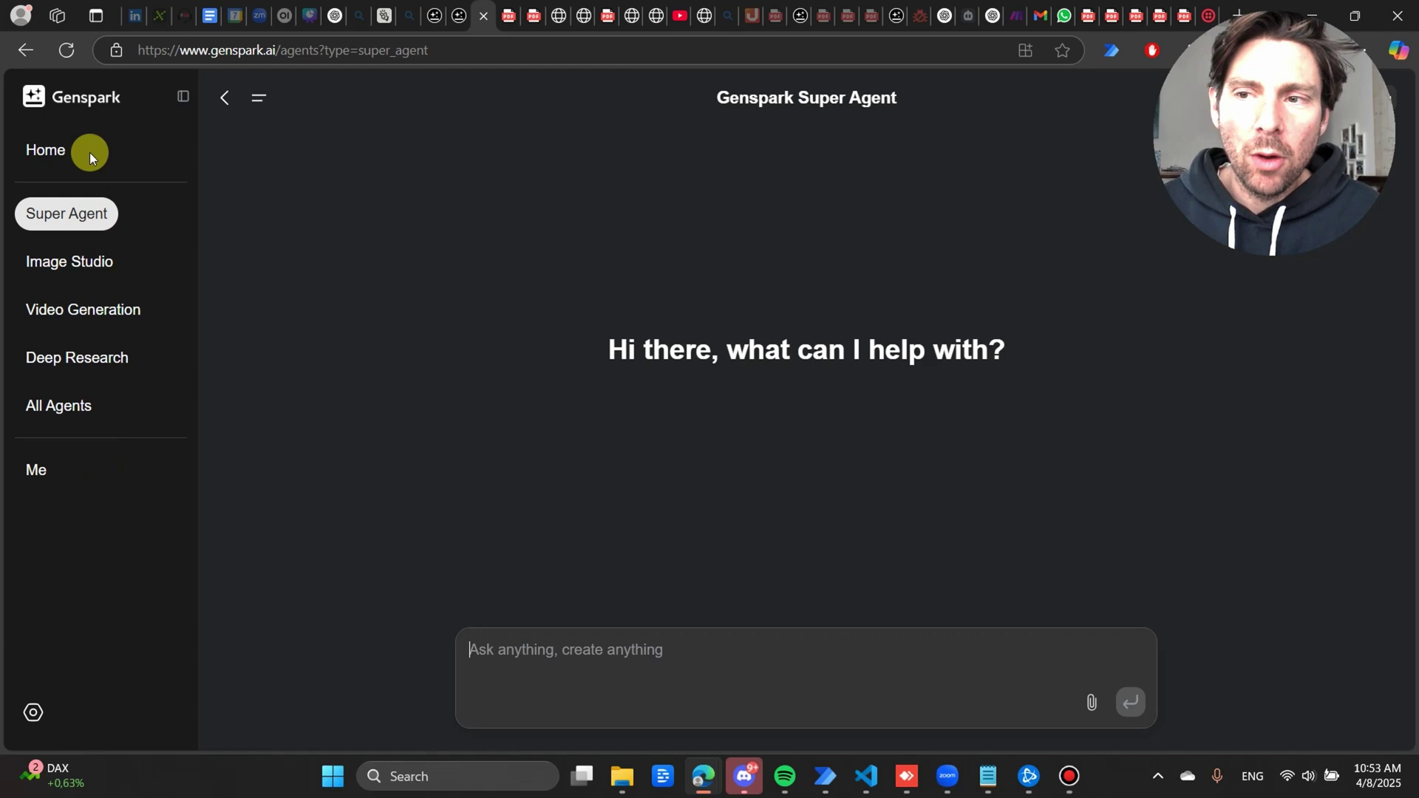
left_click(47, 153)
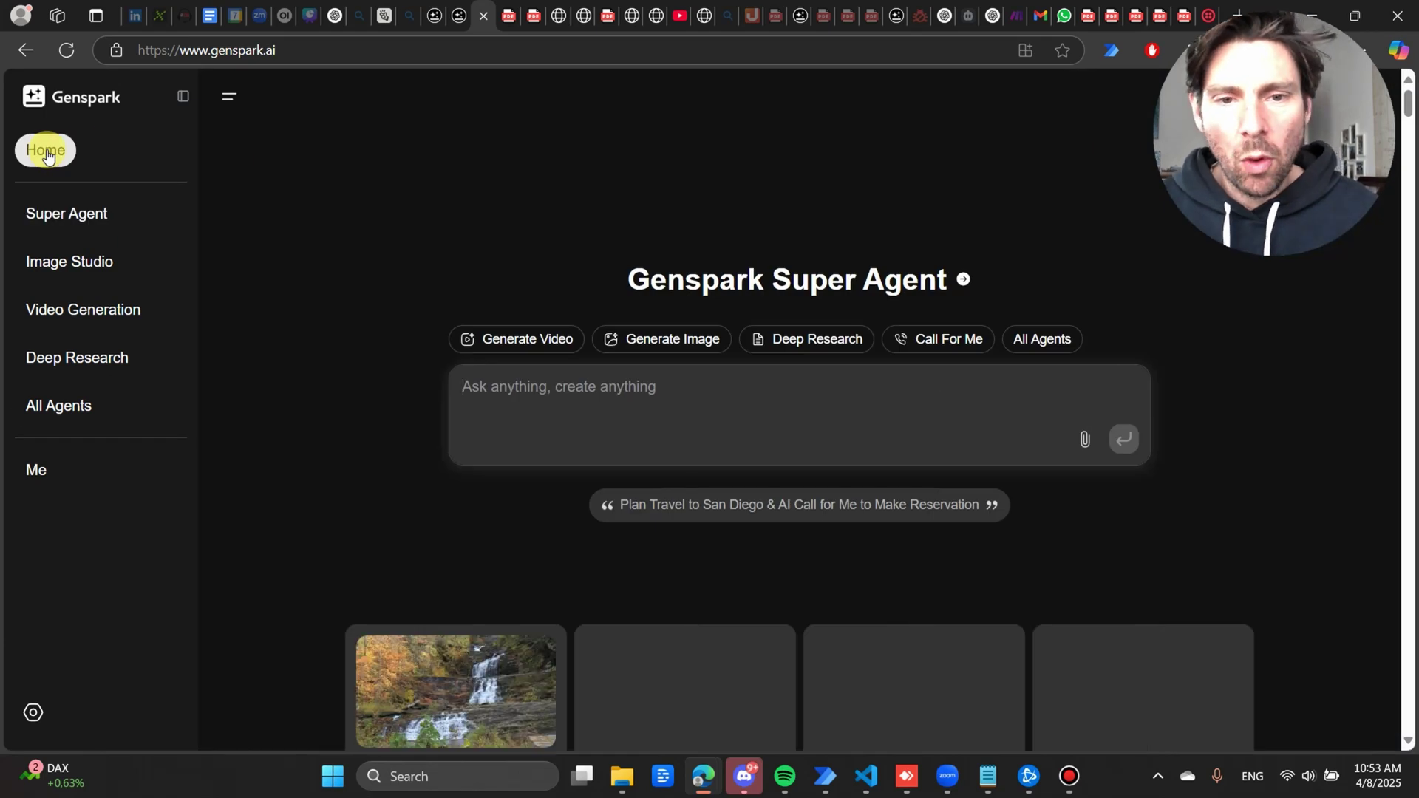